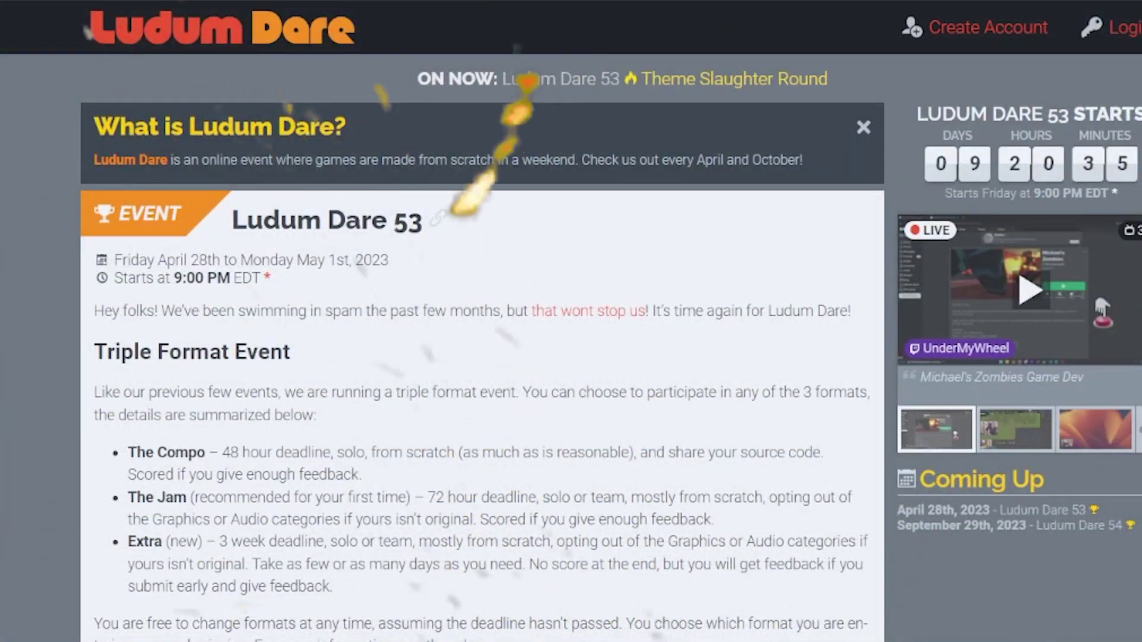
Step: Scroll through the Ludum Dare 53 announcement and news posts, then back toward the top
scroll(481, 345, "down", 8)
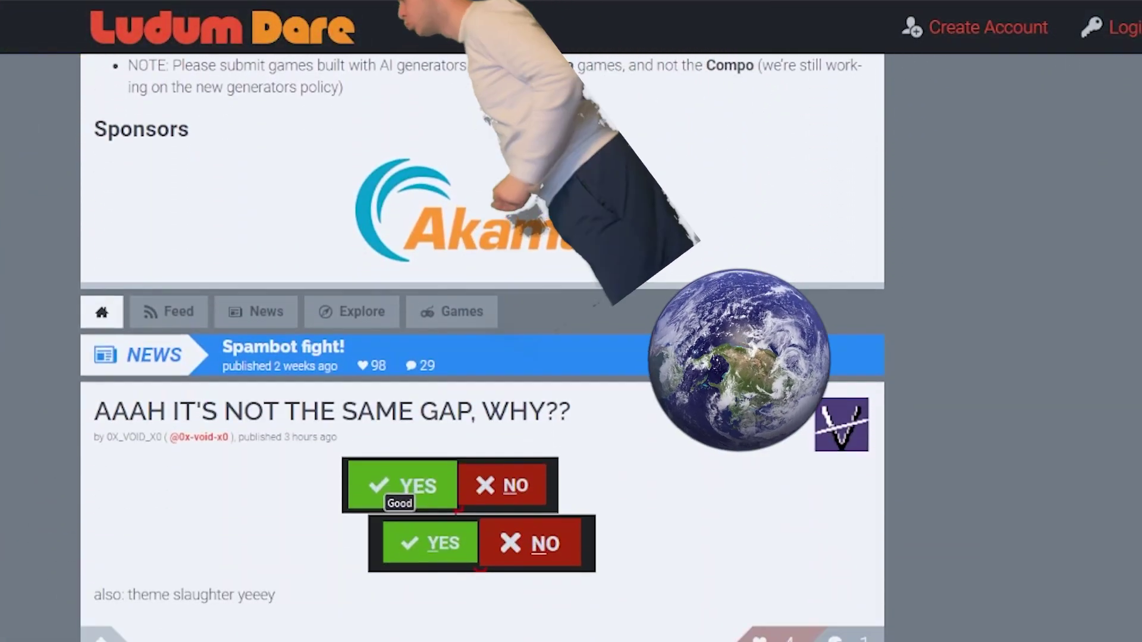
scroll(482, 345, "down", 3)
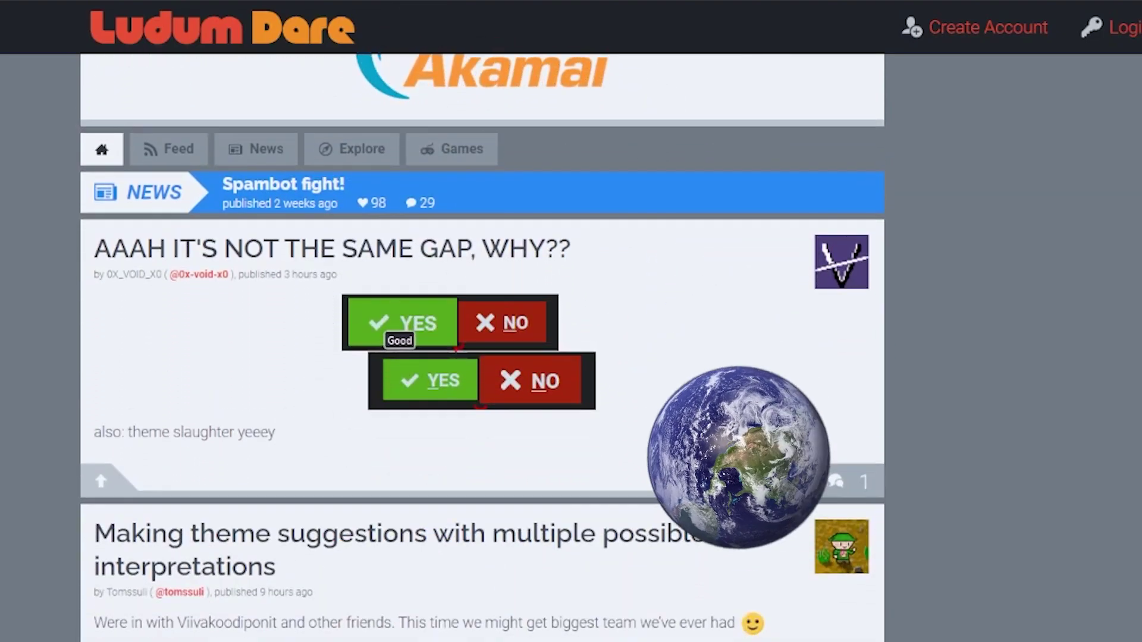
scroll(481, 345, "down", 6)
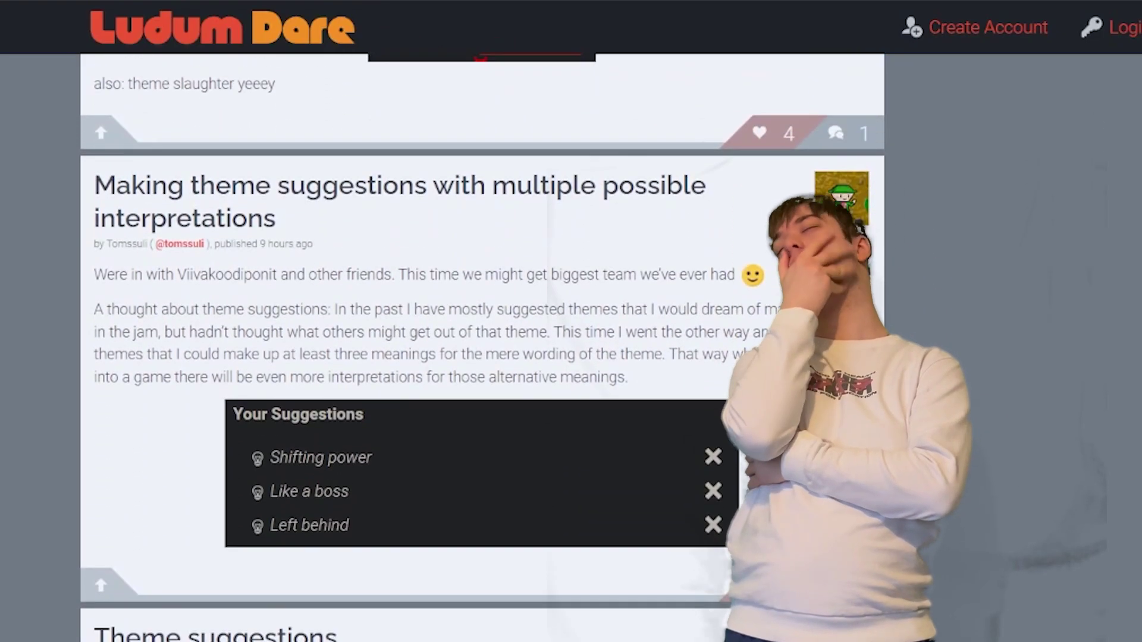
scroll(482, 344, "up", 1)
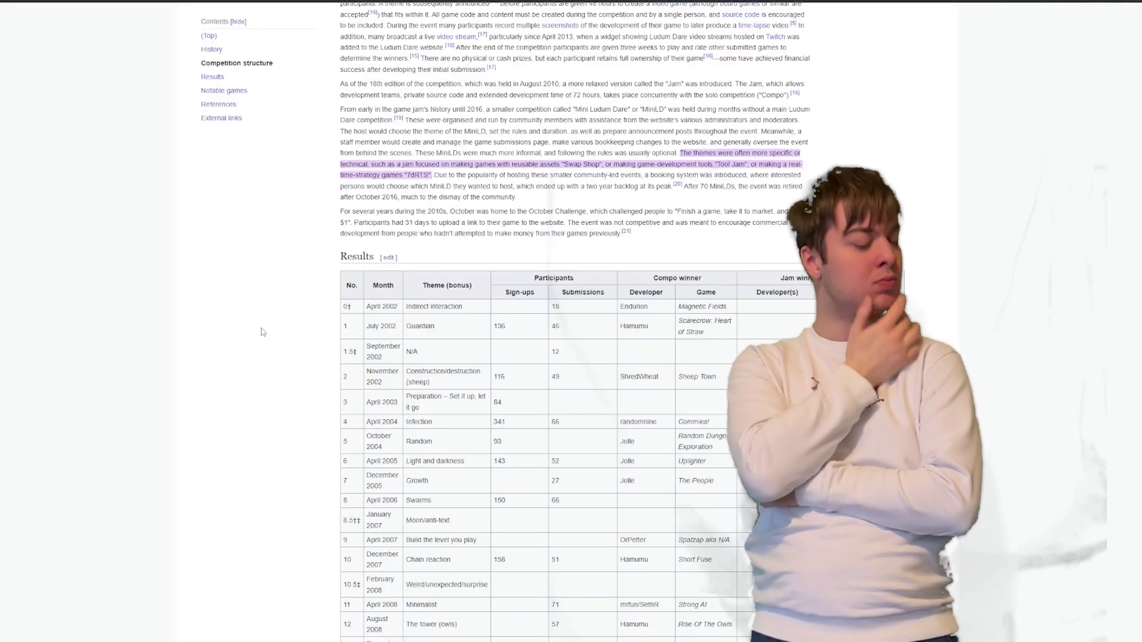
scroll(261, 331, "down", 2)
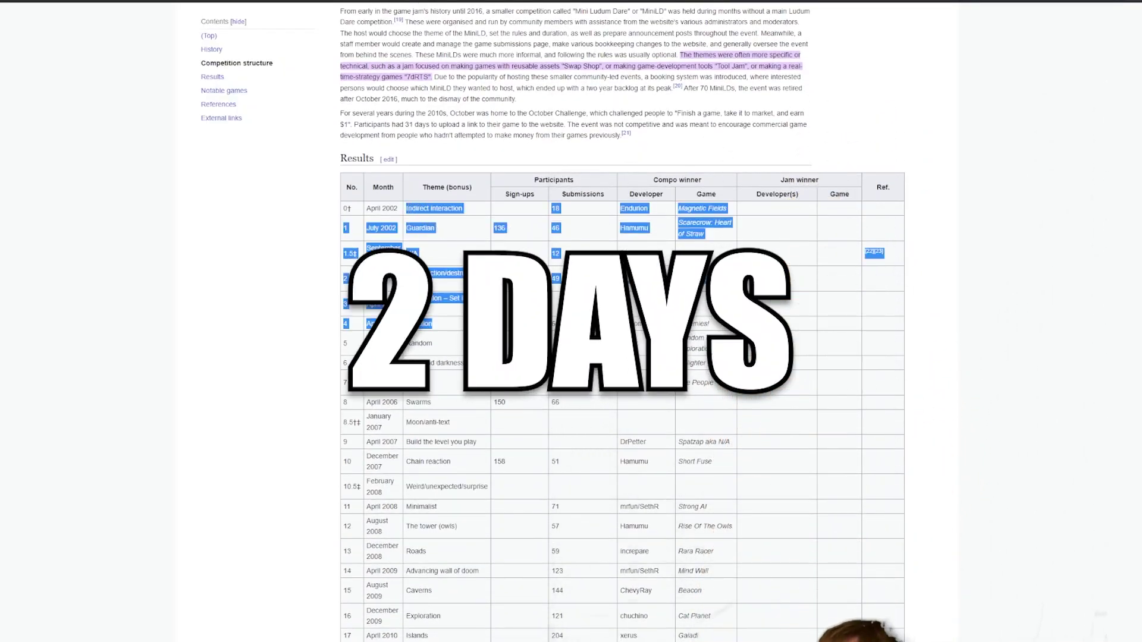
left_click_drag(466, 525, 466, 640)
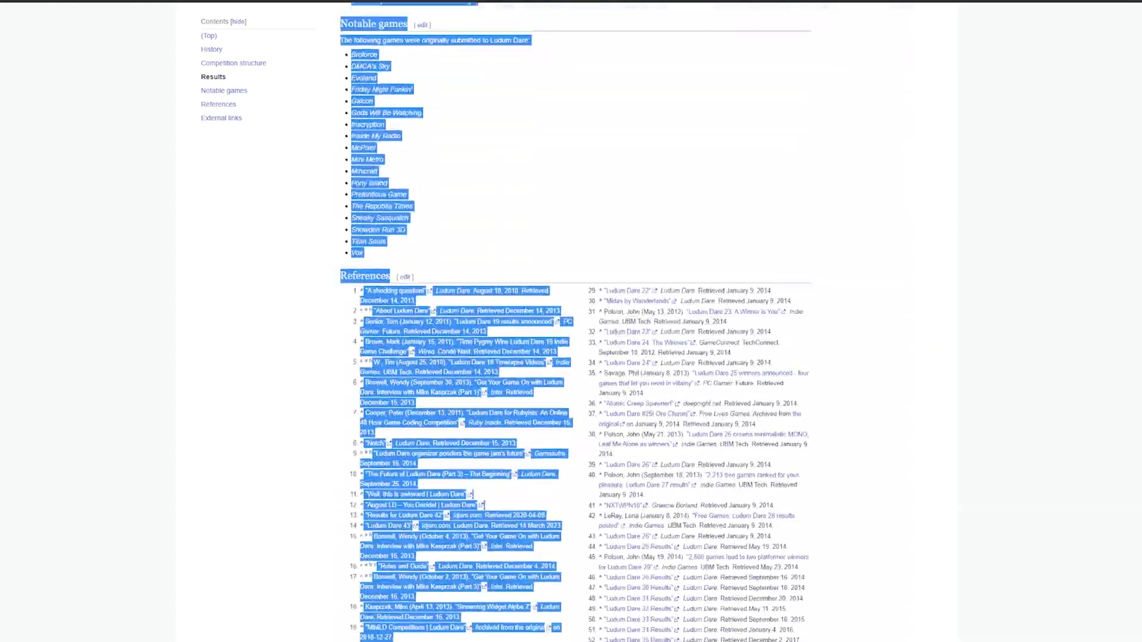
left_click(252, 205)
scroll(252, 204, "up", 15)
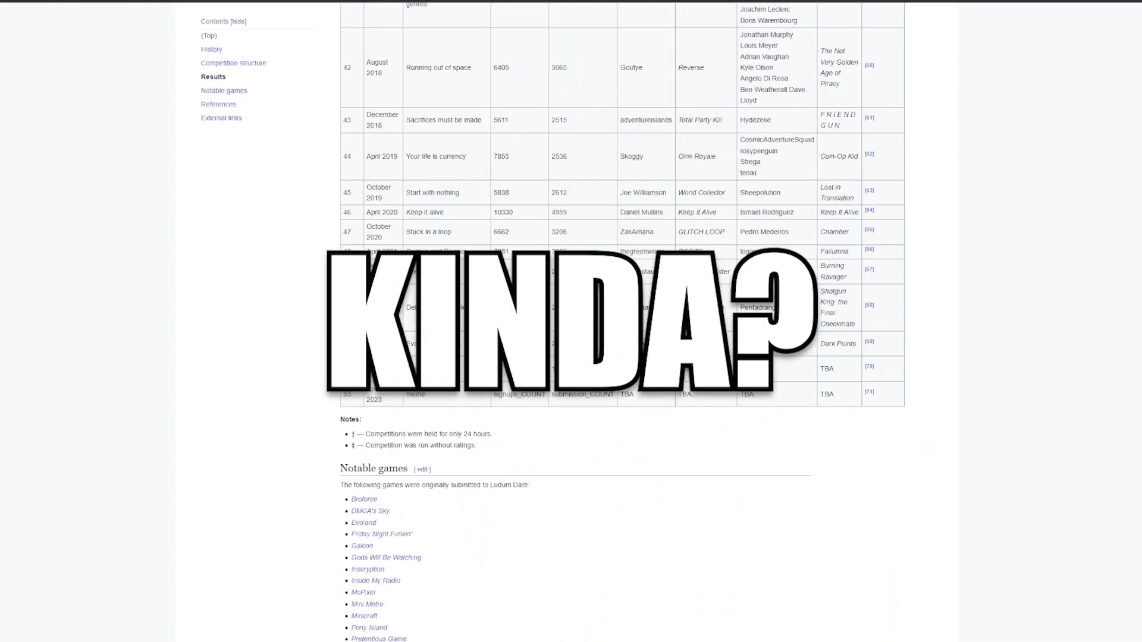
scroll(372, 295, "up", 1)
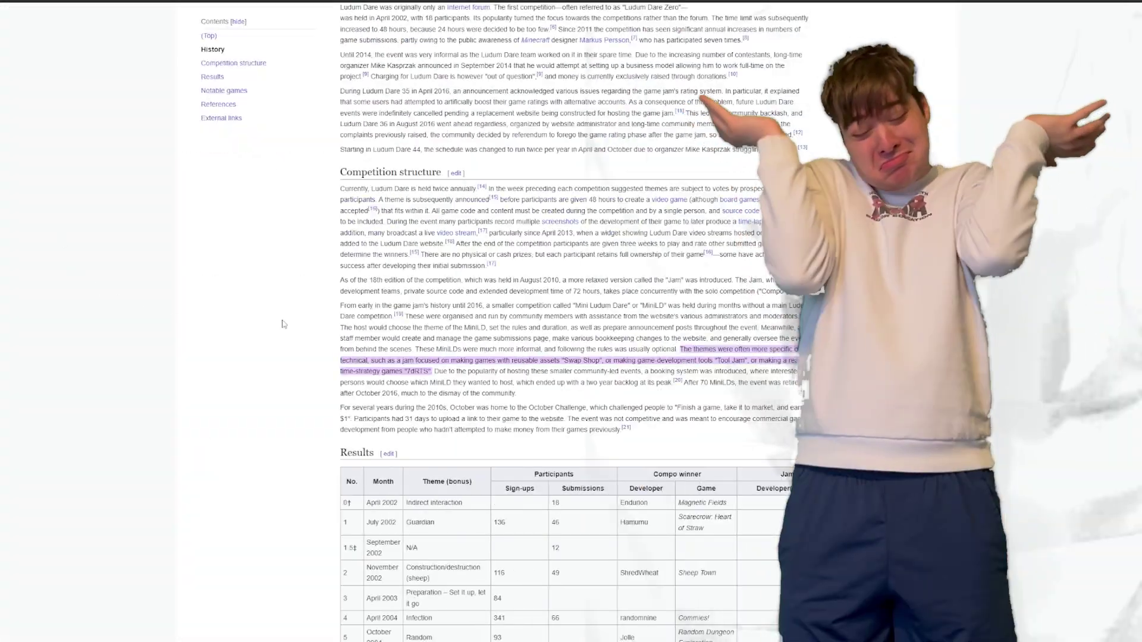
scroll(309, 297, "down", 3)
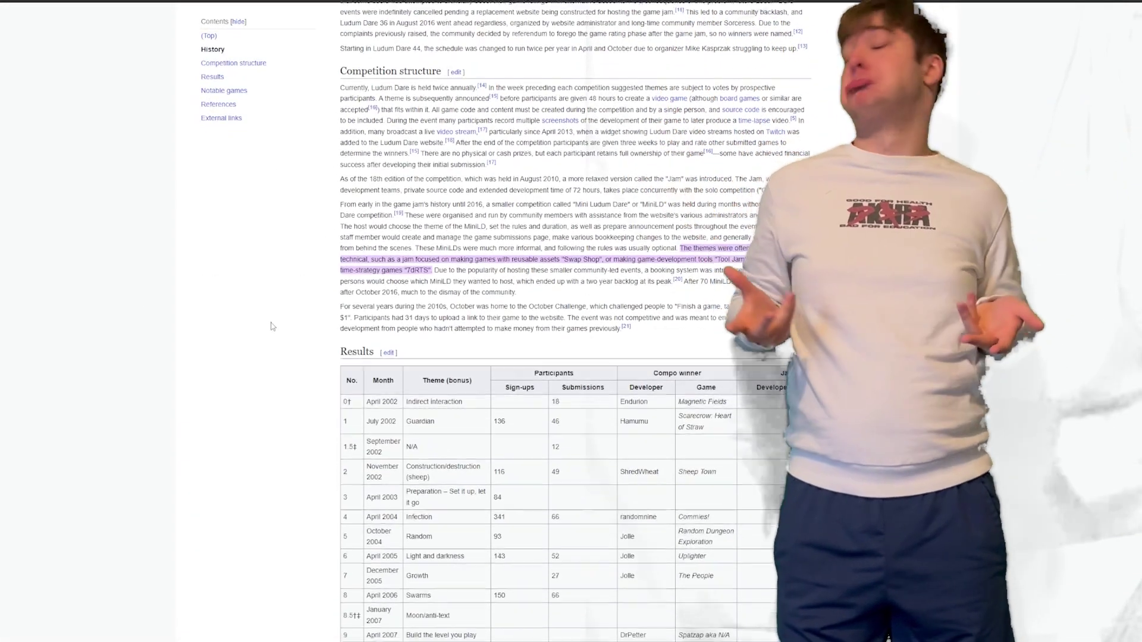
scroll(264, 331, "down", 1)
scroll(261, 331, "down", 2)
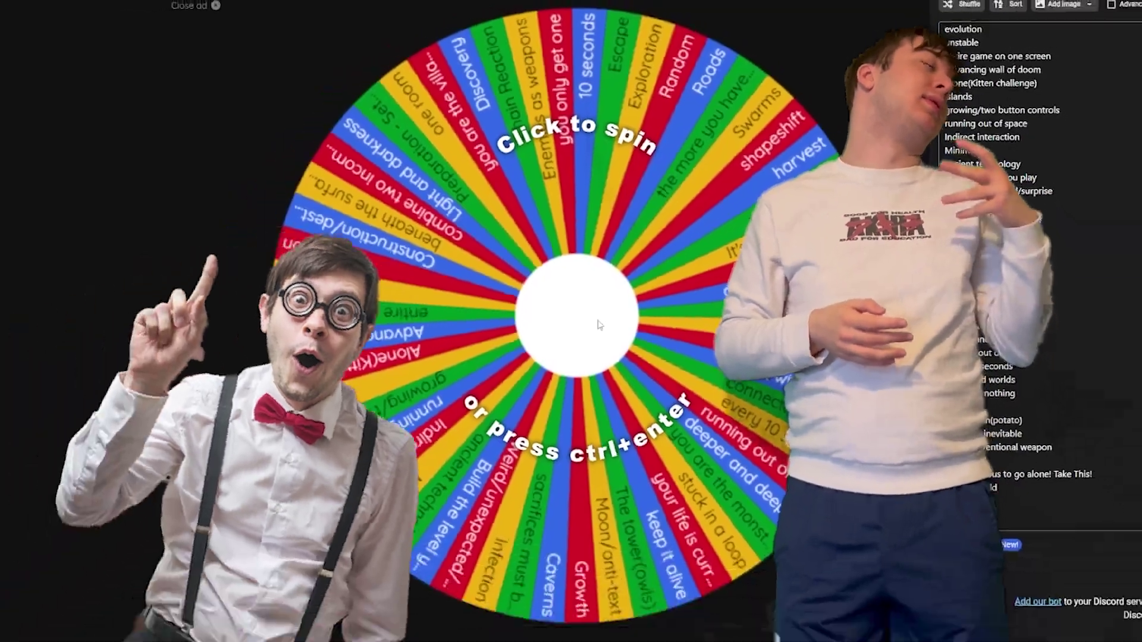
Step: Spin the wheel of past Ludum Dare themes so it lands on Tiny world
left_click(593, 380)
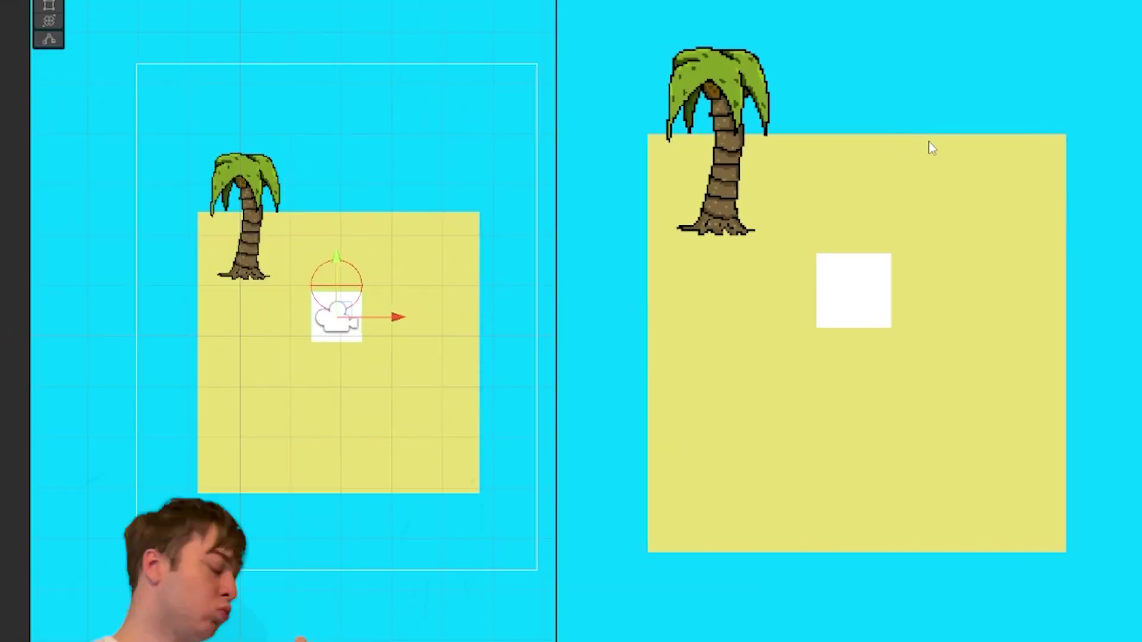
Step: Test moving the player square left in the game, then scroll down
key("a")
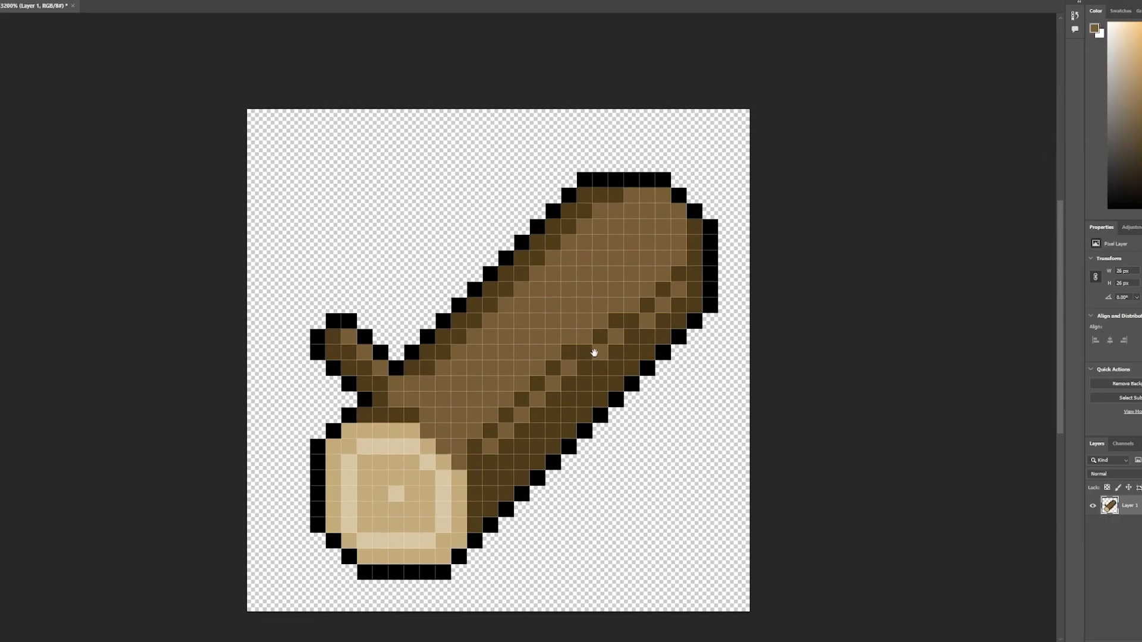
scroll(594, 353, "down", 6, "alt")
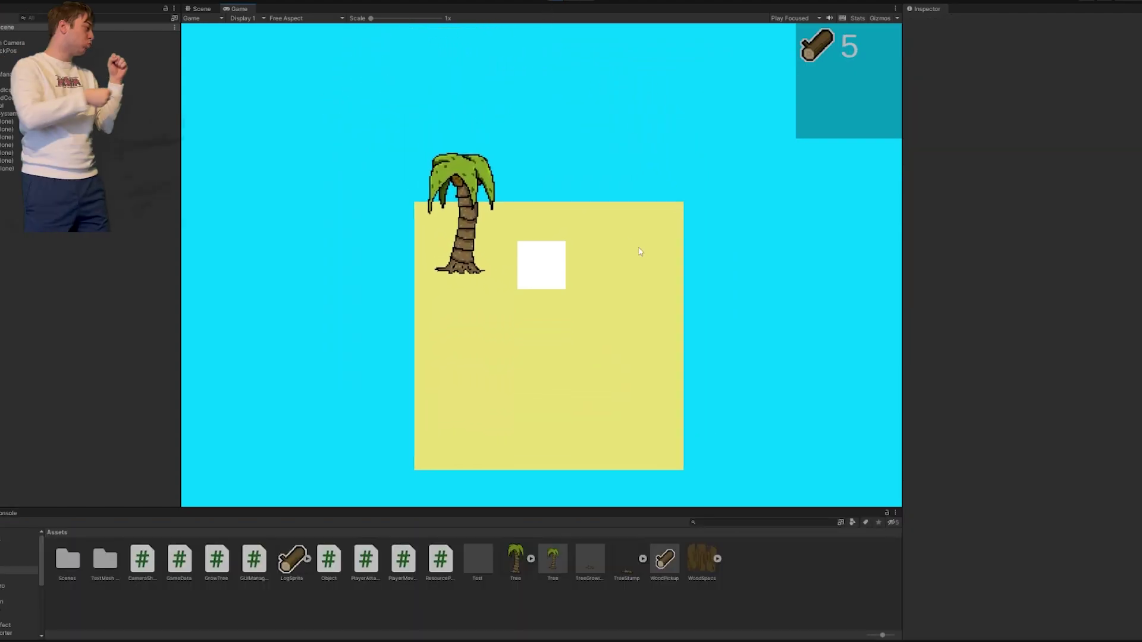
Step: Walk the player to the palm tree and pick up the first dropped logs
key("a")
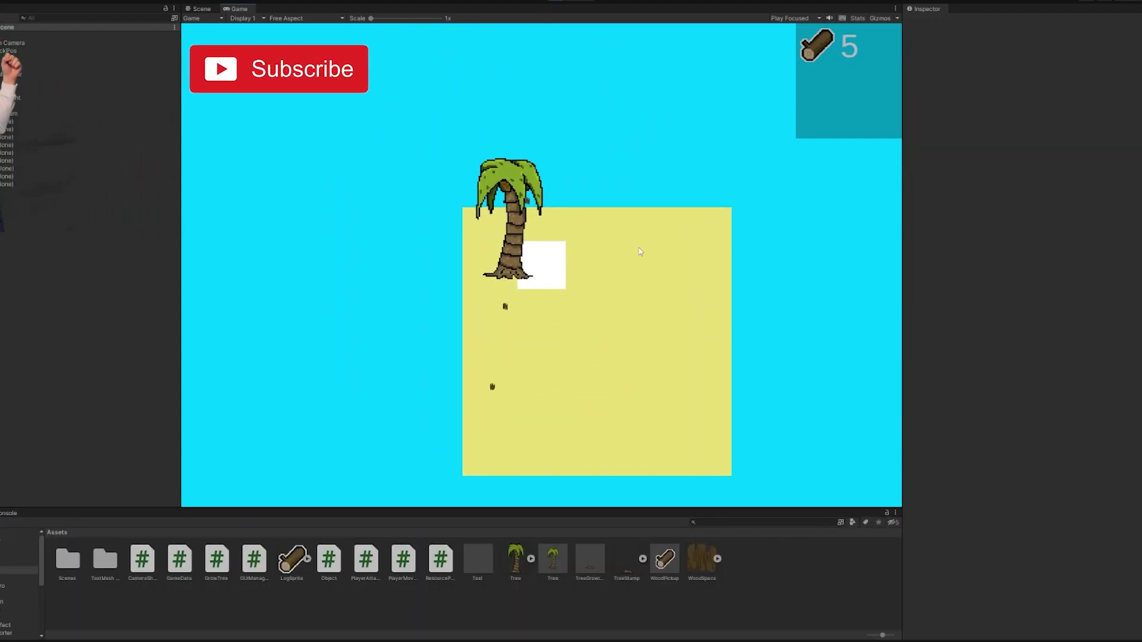
key("s")
key("d")
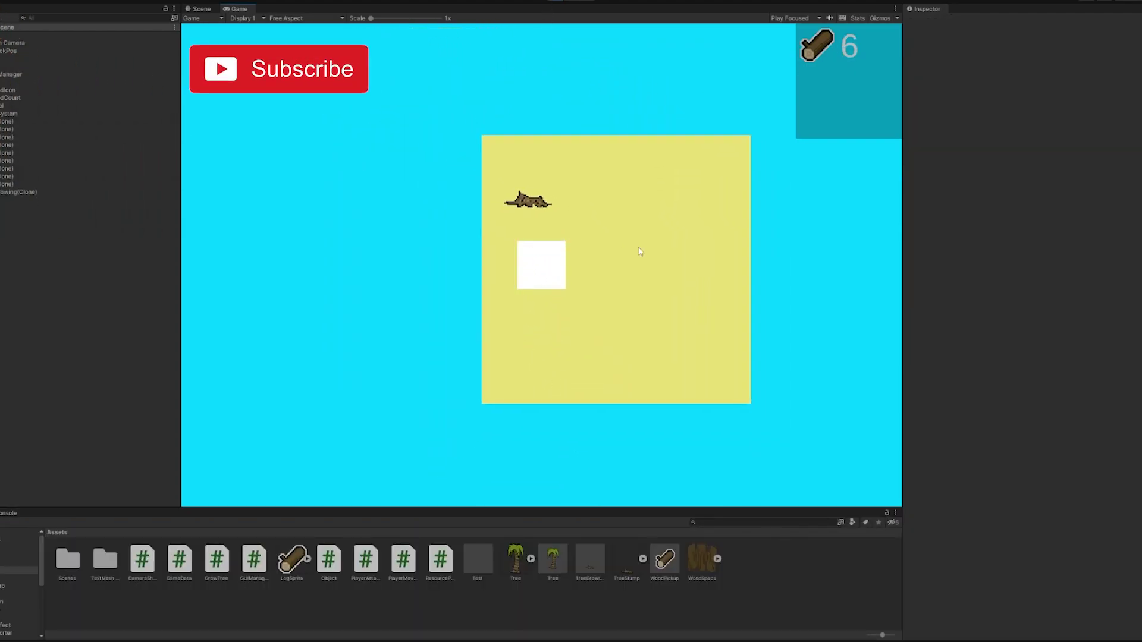
key("w")
key("a")
key("w")
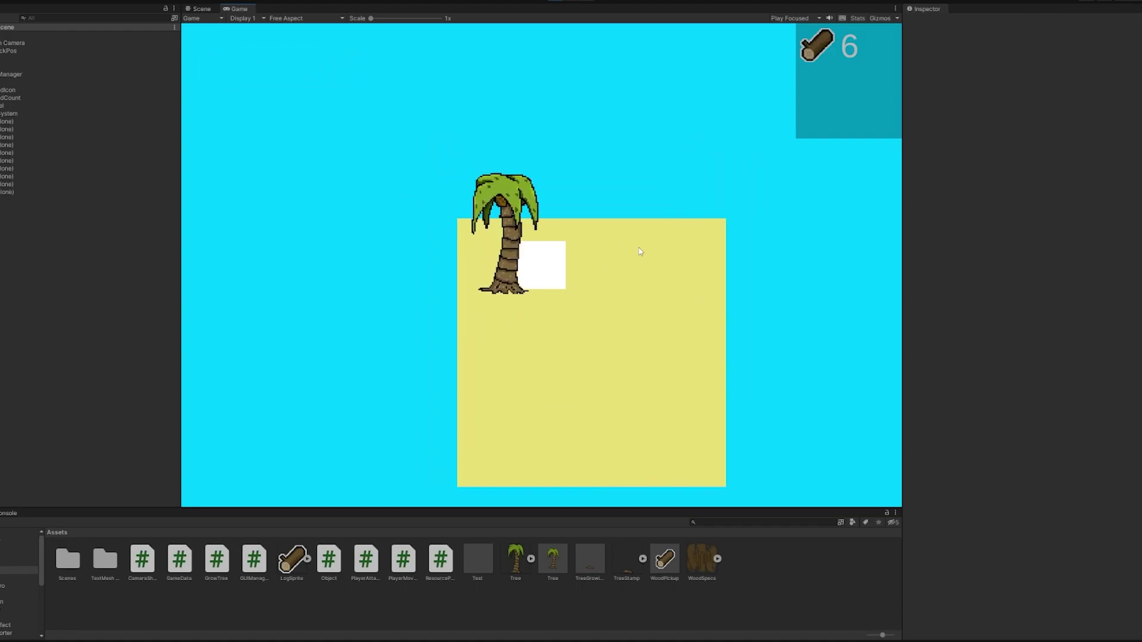
key("s")
key("a")
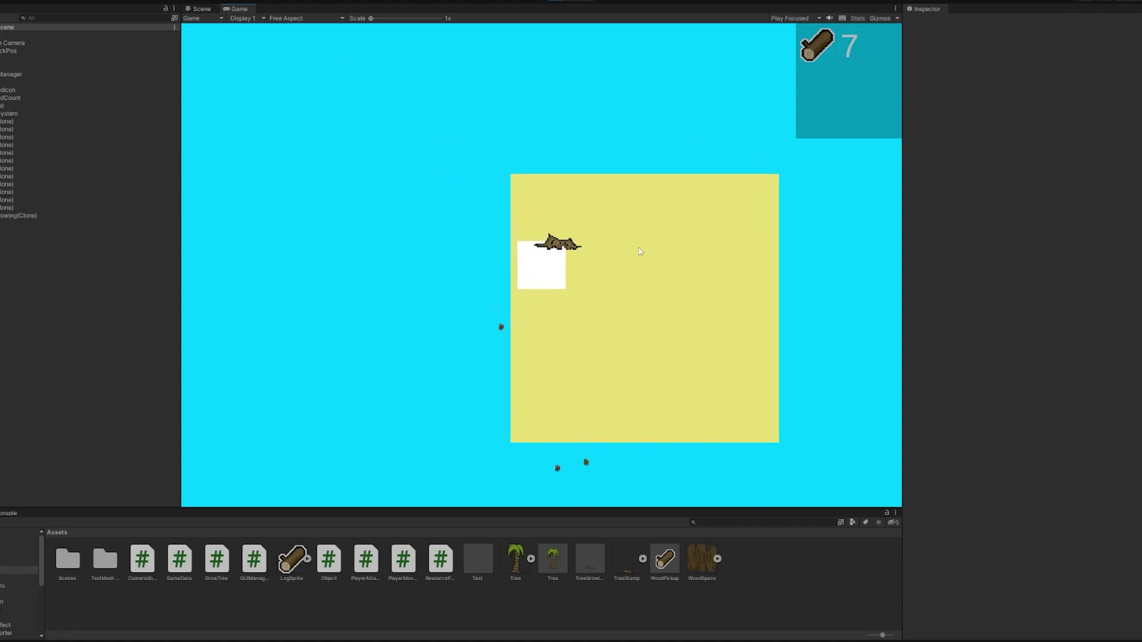
key("d")
key("w")
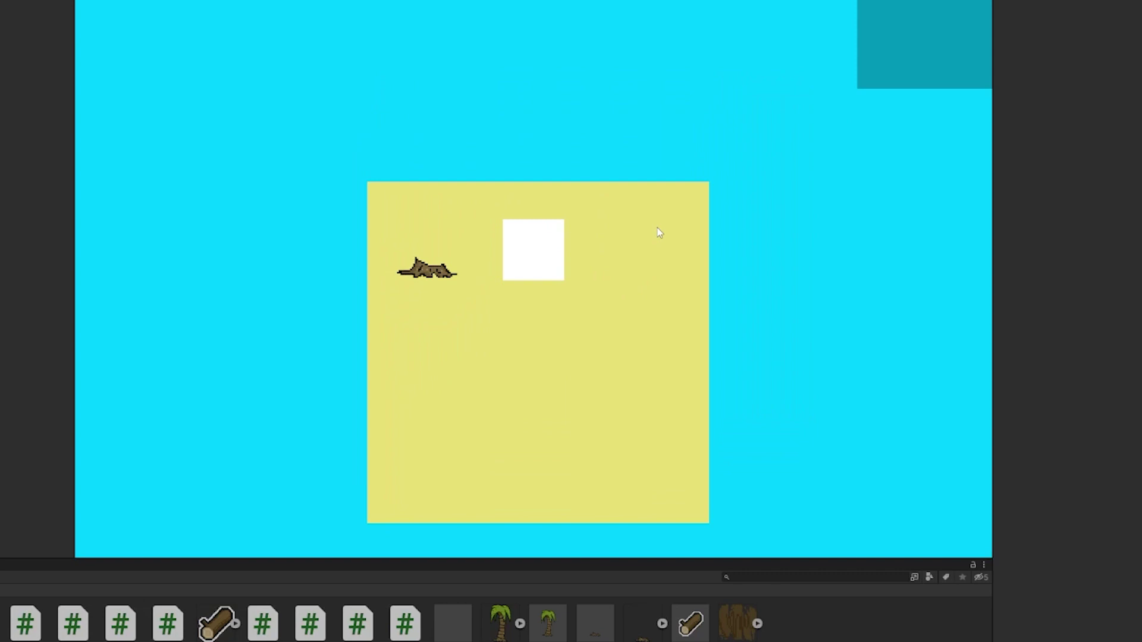
Step: Keep collecting logs as the tree regrows until wood reaches 8, then stop the playtest
key("a")
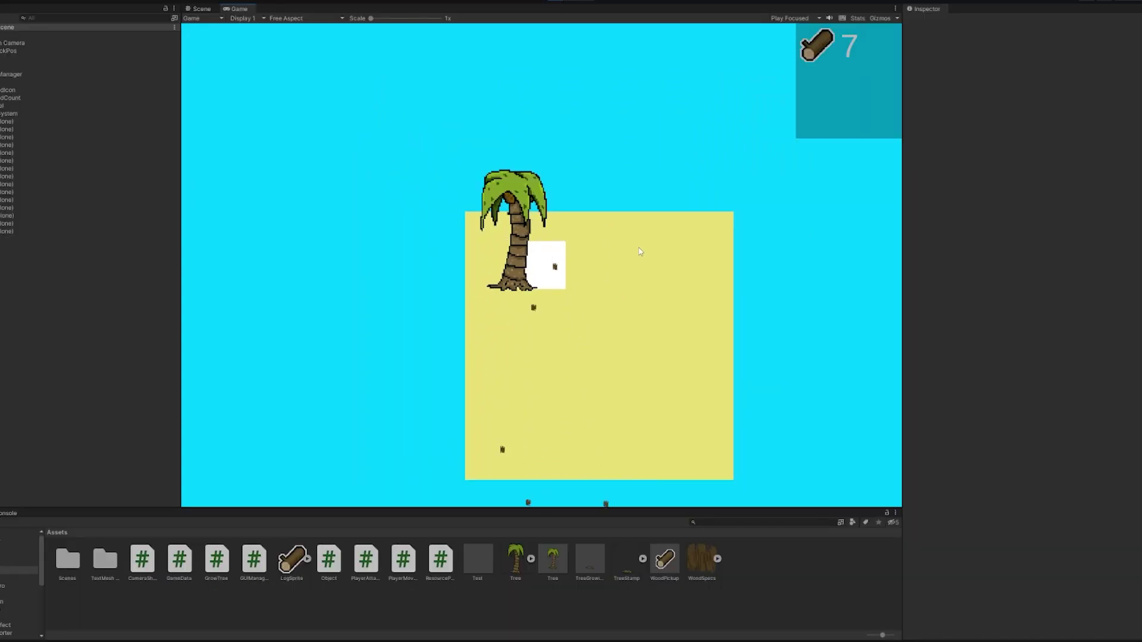
key("s")
key("a")
key("d")
key("w")
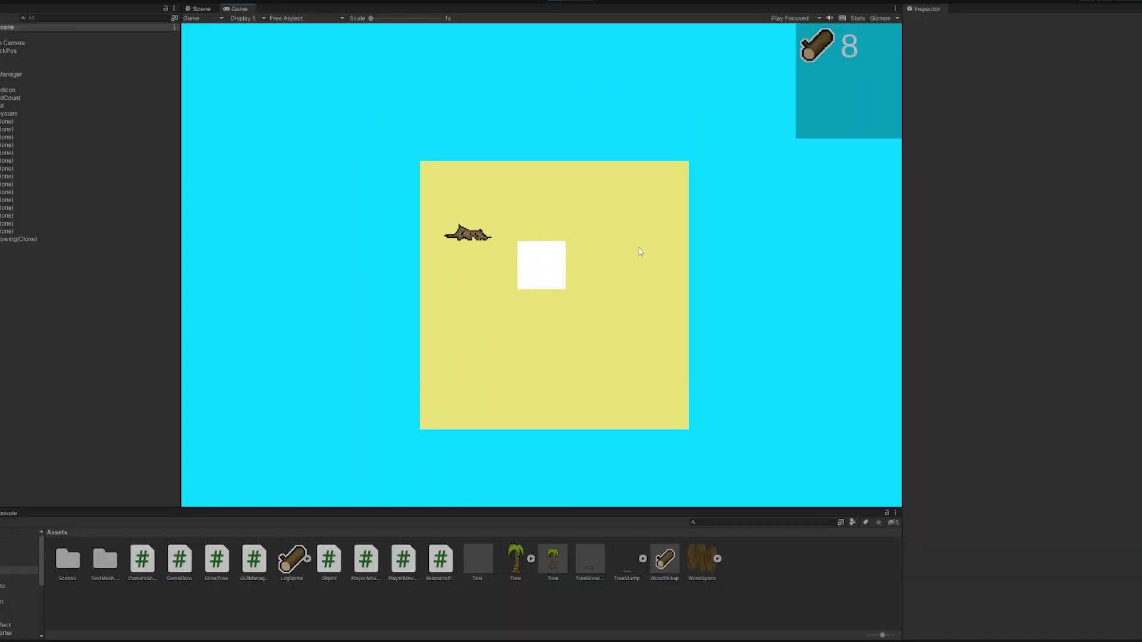
key("a")
key("w")
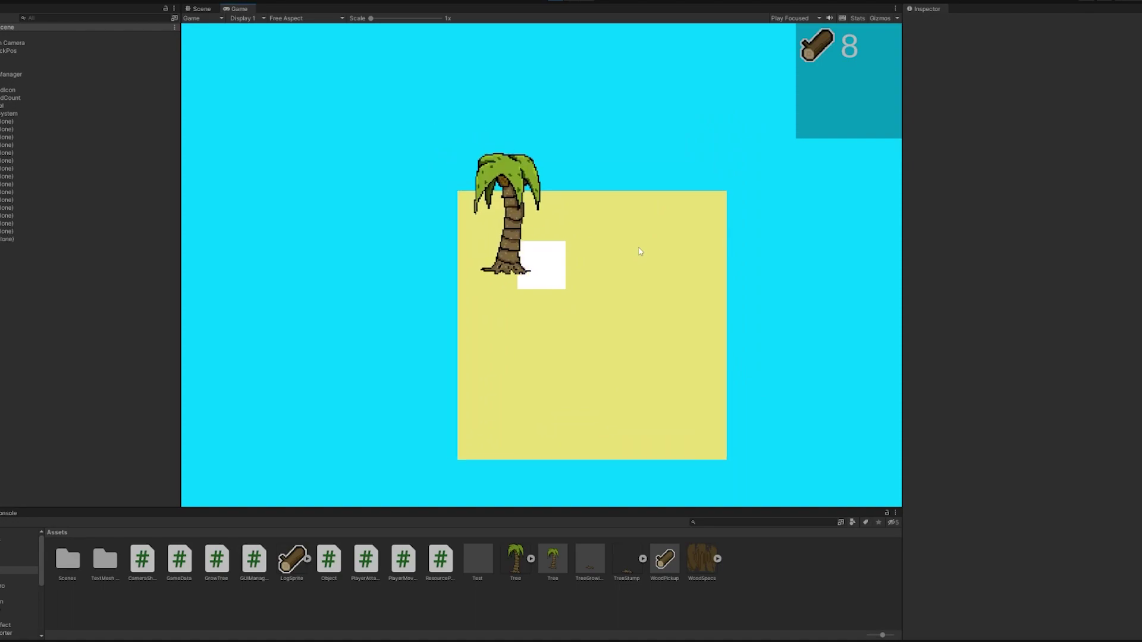
key("ctrl+p")
Step: Select InteractableObject, then playtest walking the player left and right to the island edge
left_click(24, 114)
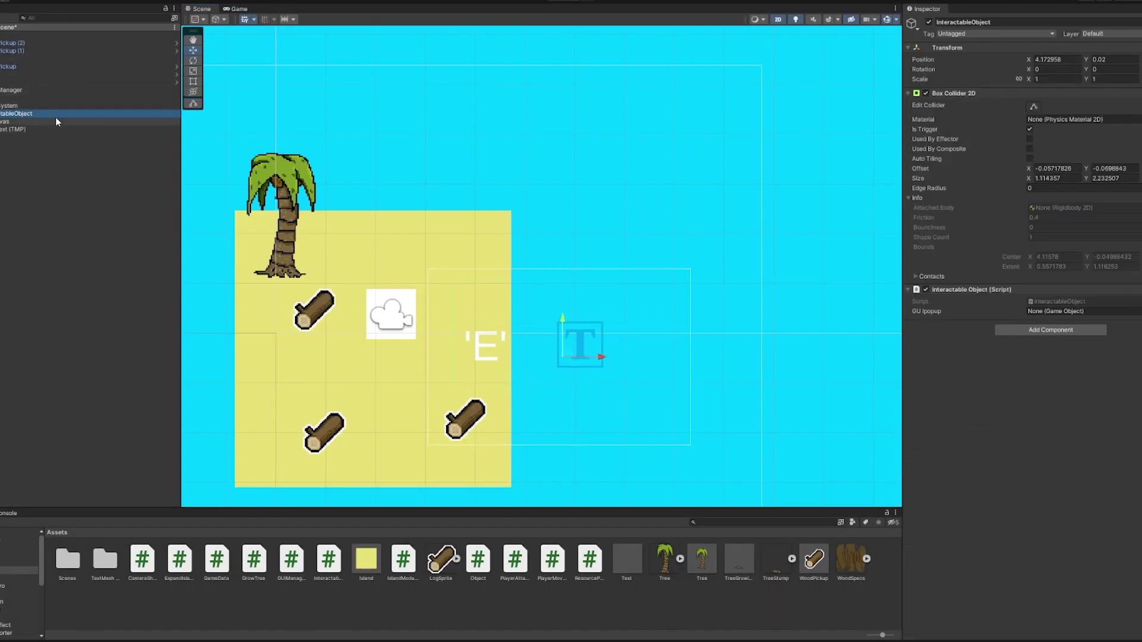
key("ctrl+p")
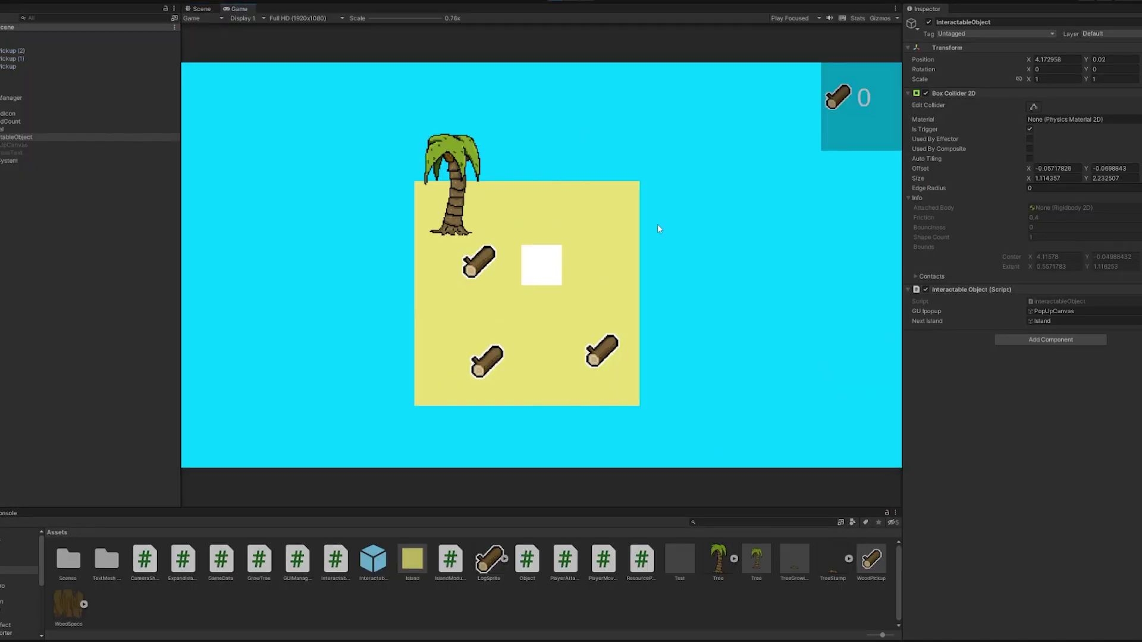
key("a")
key("d")
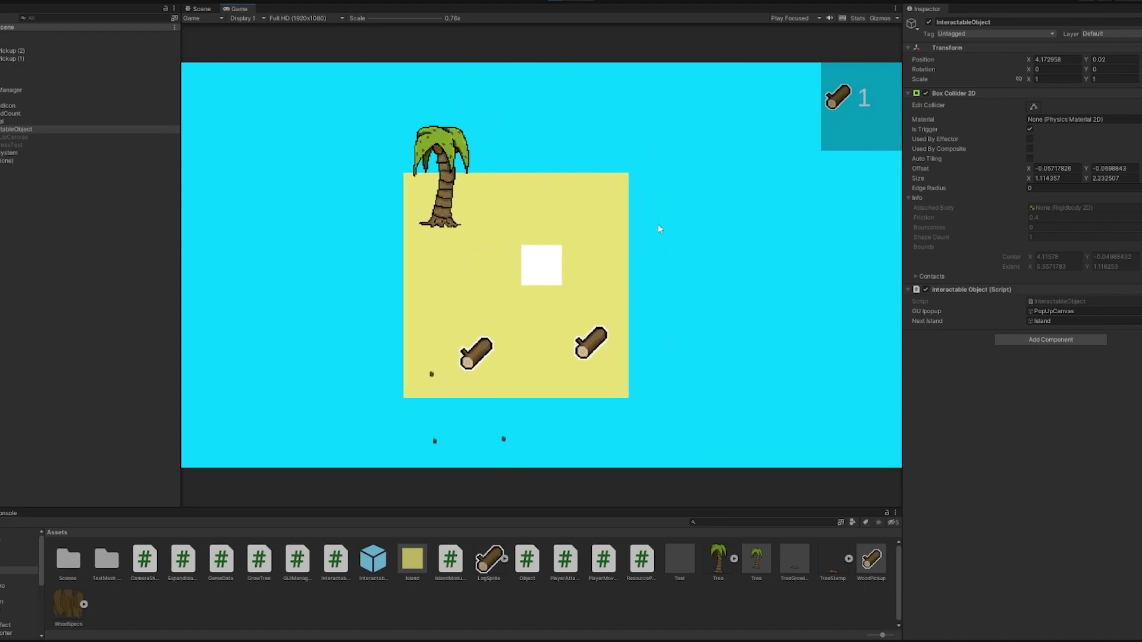
key("d")
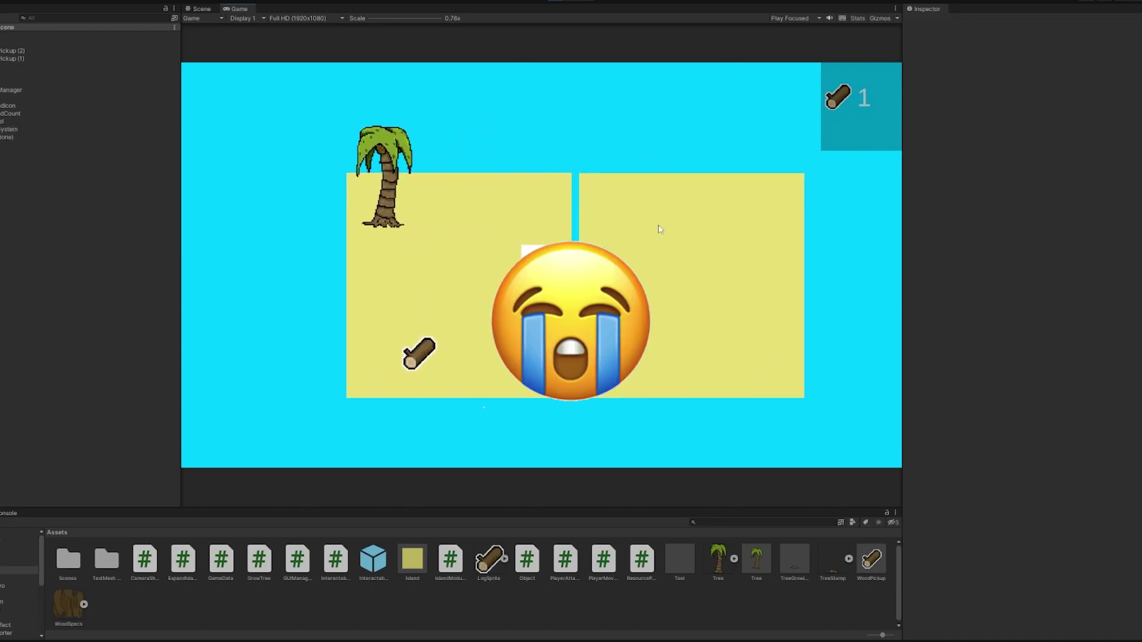
key("a")
key("ctrl+p")
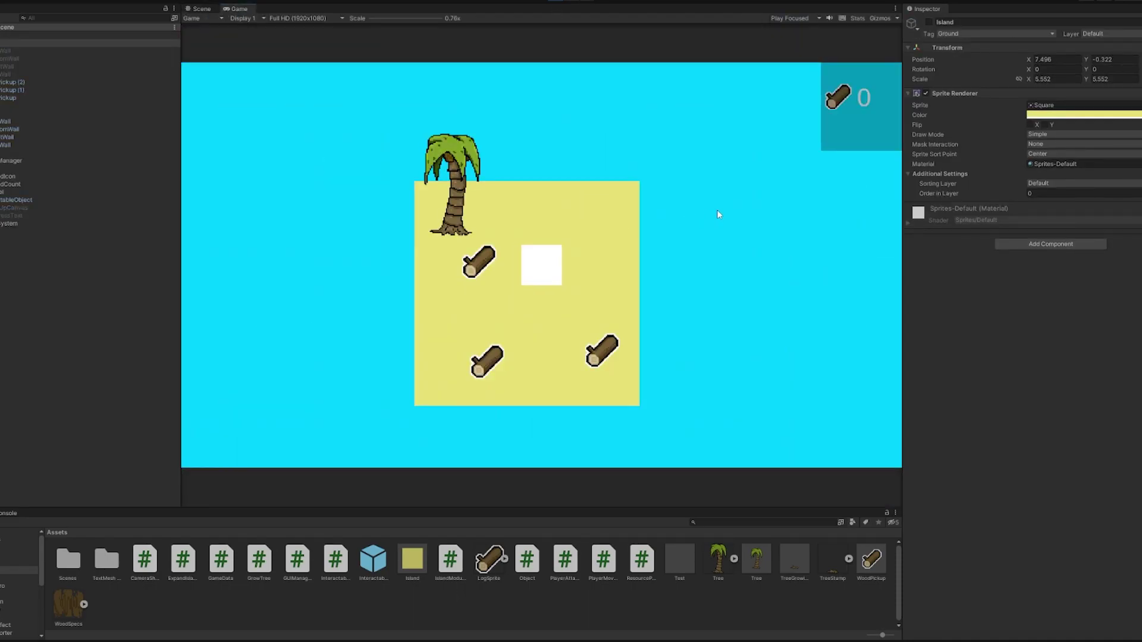
Step: Walk to the island's edge and buy an expansion that widens the island rightward
key("d")
key("a")
key("d")
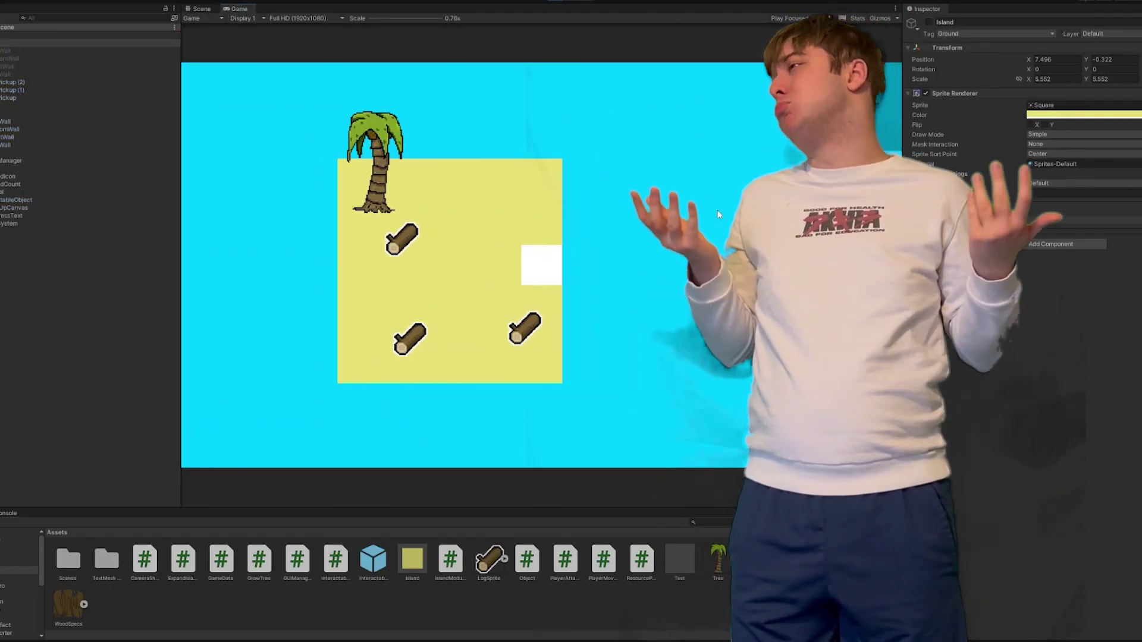
key("w")
key("e")
key("d")
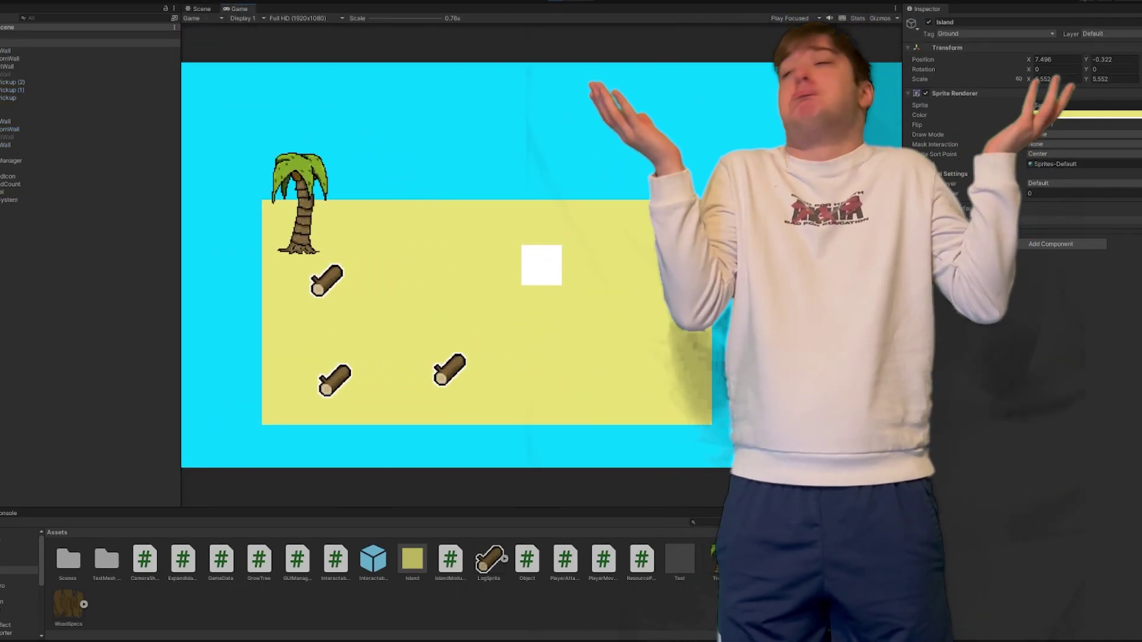
key("a")
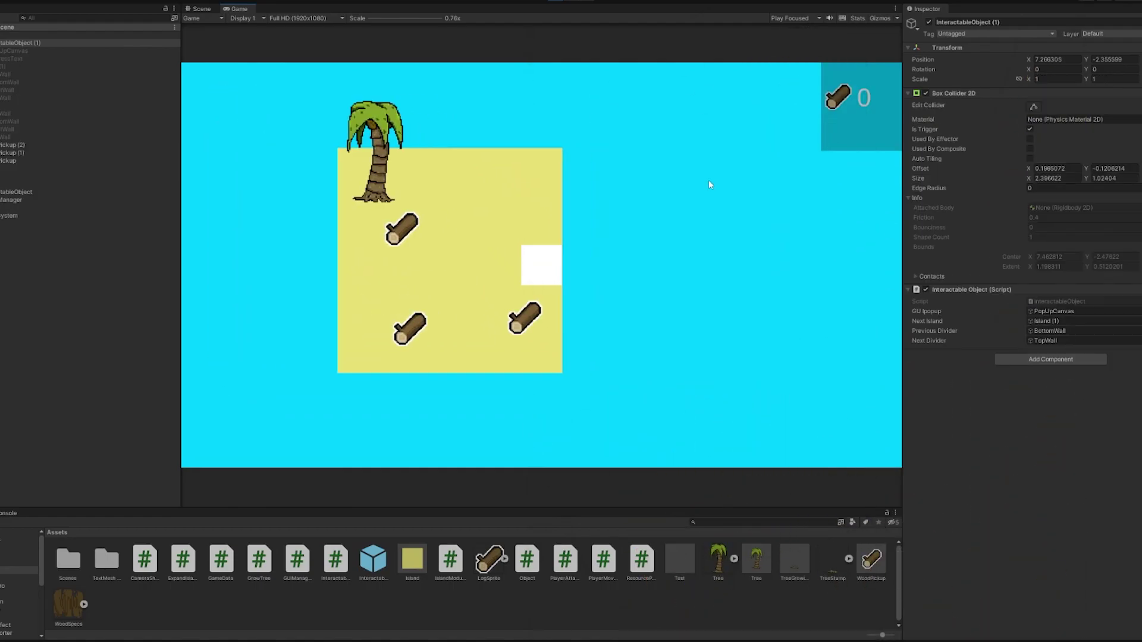
key("e")
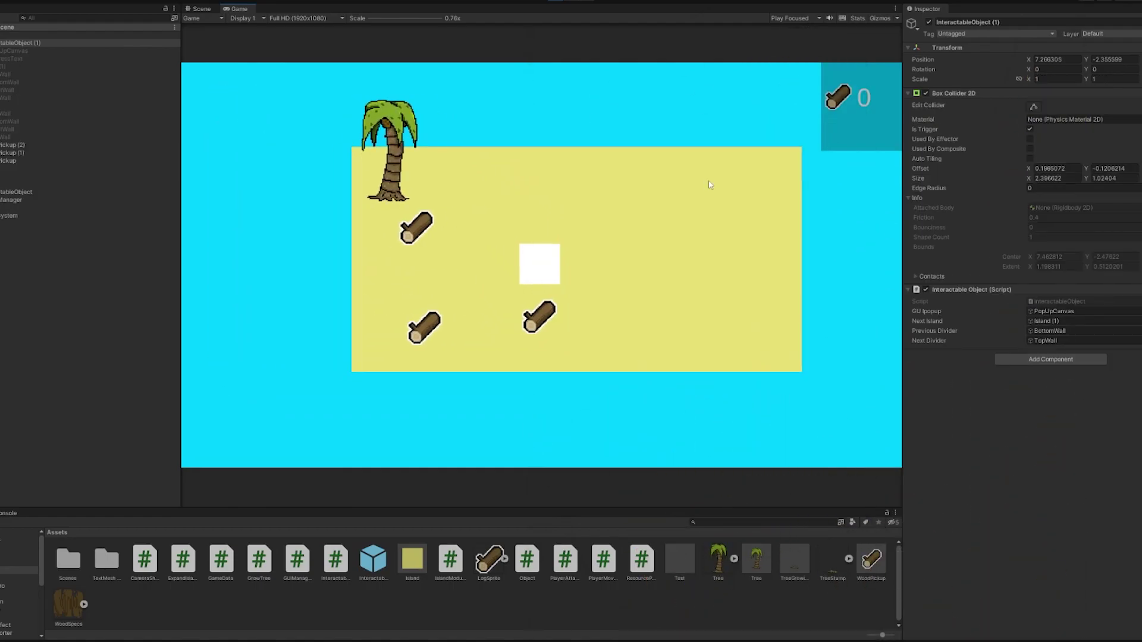
Step: Expand the island downward, then walk the player back up and left
key("d")
key("s")
key("e")
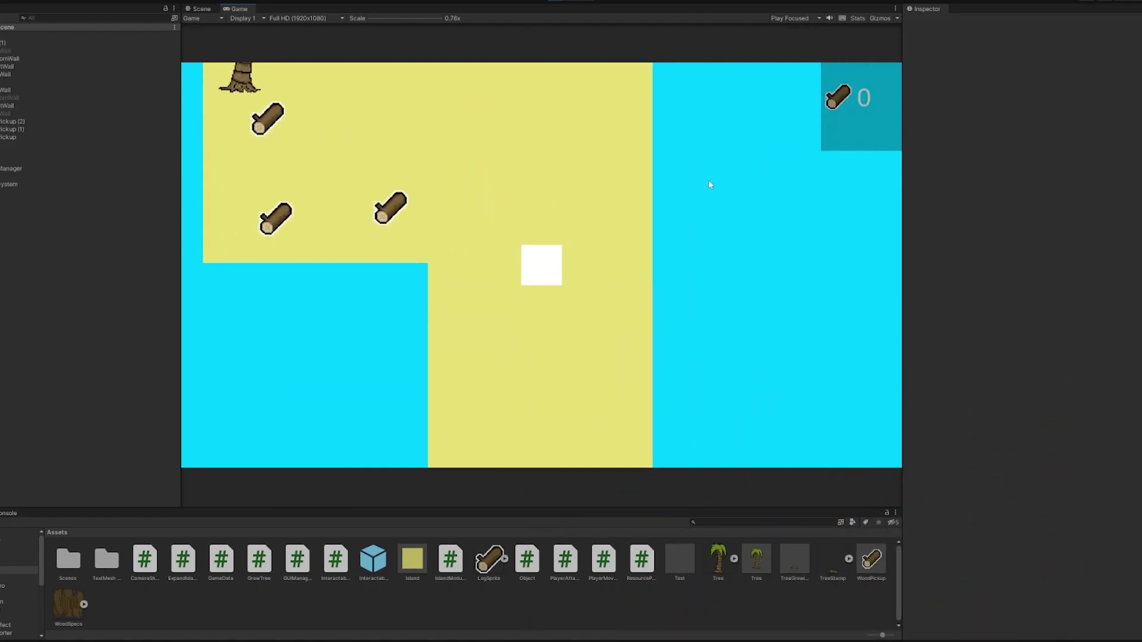
key("w")
key("a")
key("s")
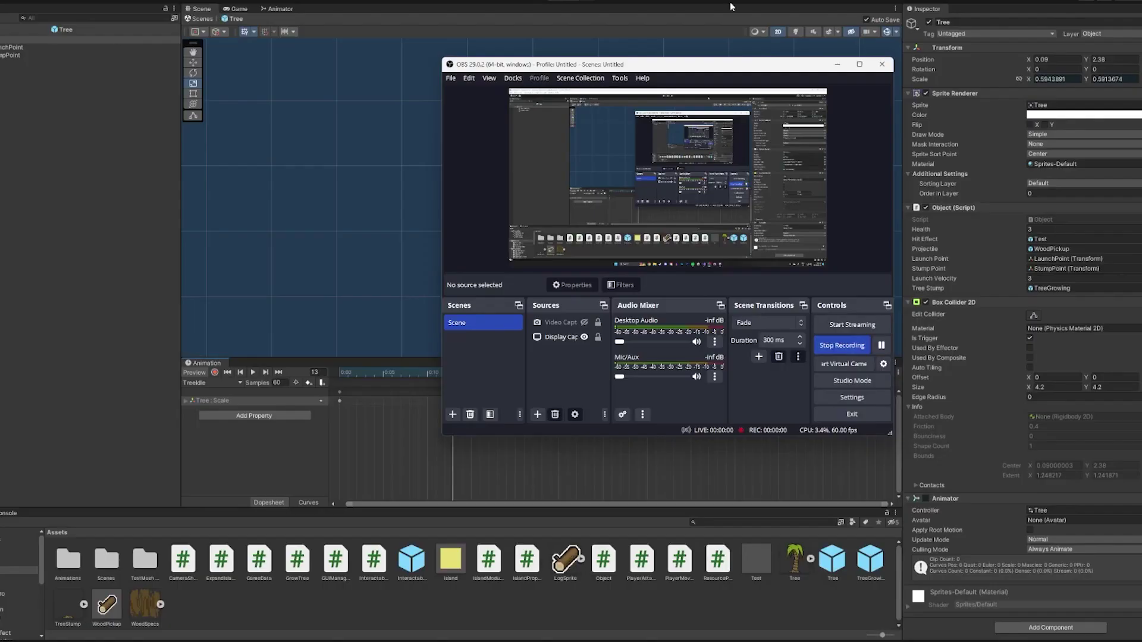
Step: Open the WoodPickup prefab, then chop the palm into logs, collect them, and fell it to a stump
left_click(106, 603)
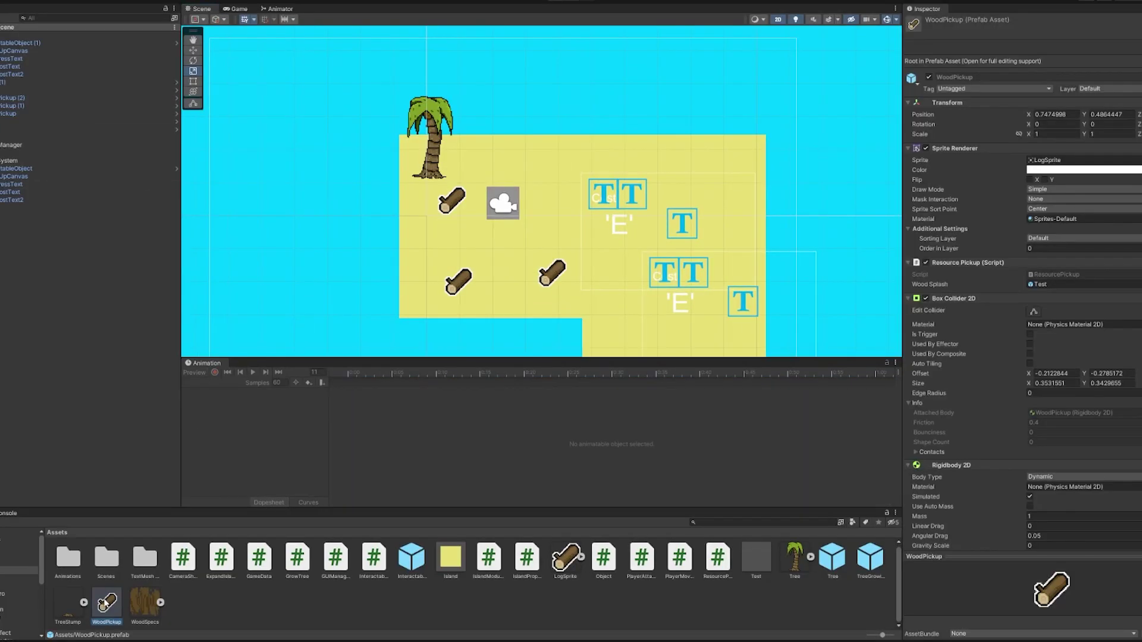
double_click(105, 604)
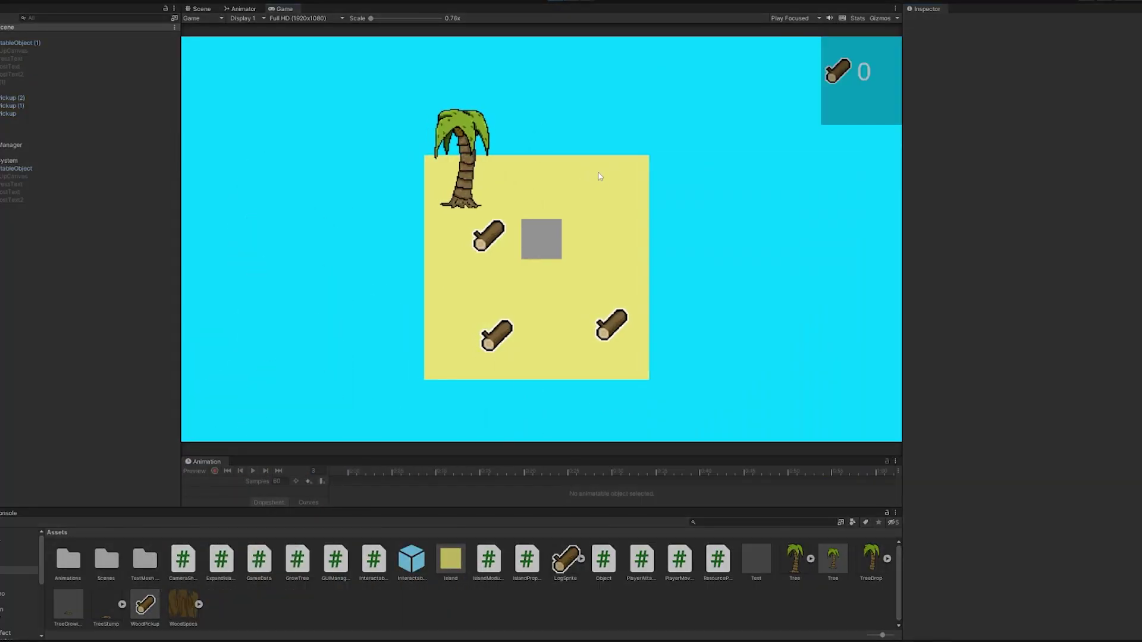
key("w")
key("a")
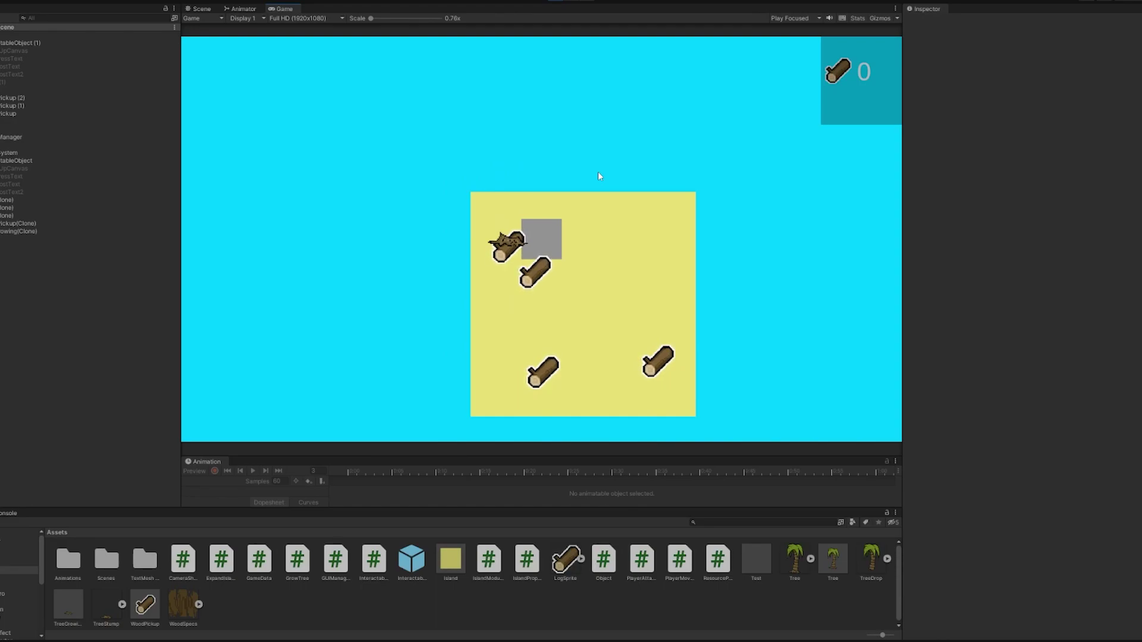
key("s")
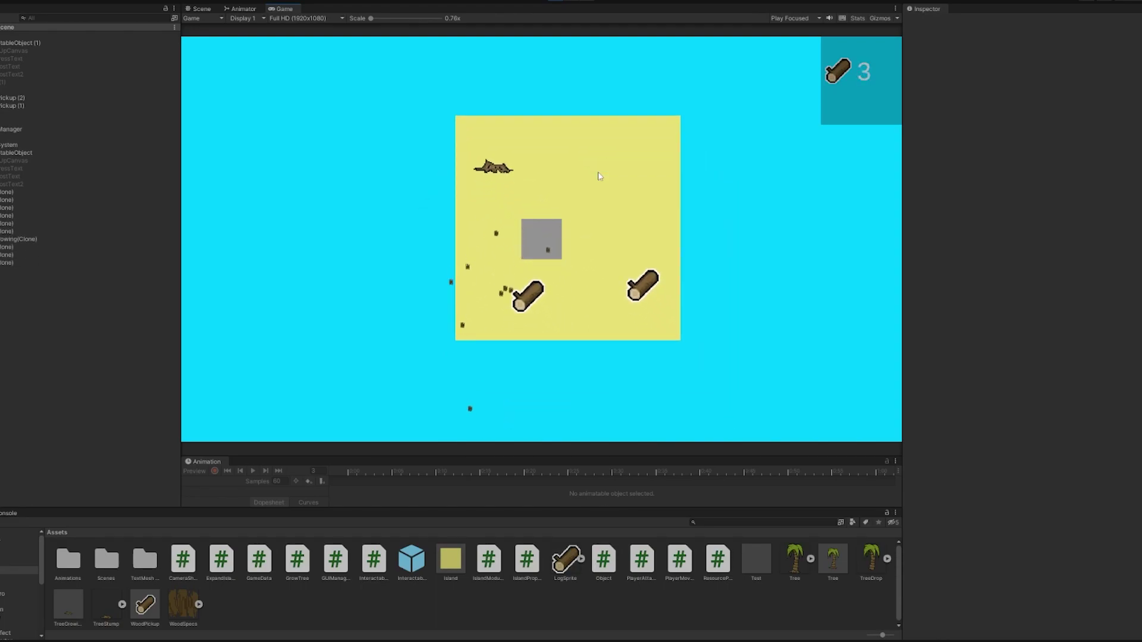
key("d")
key("w")
key("a")
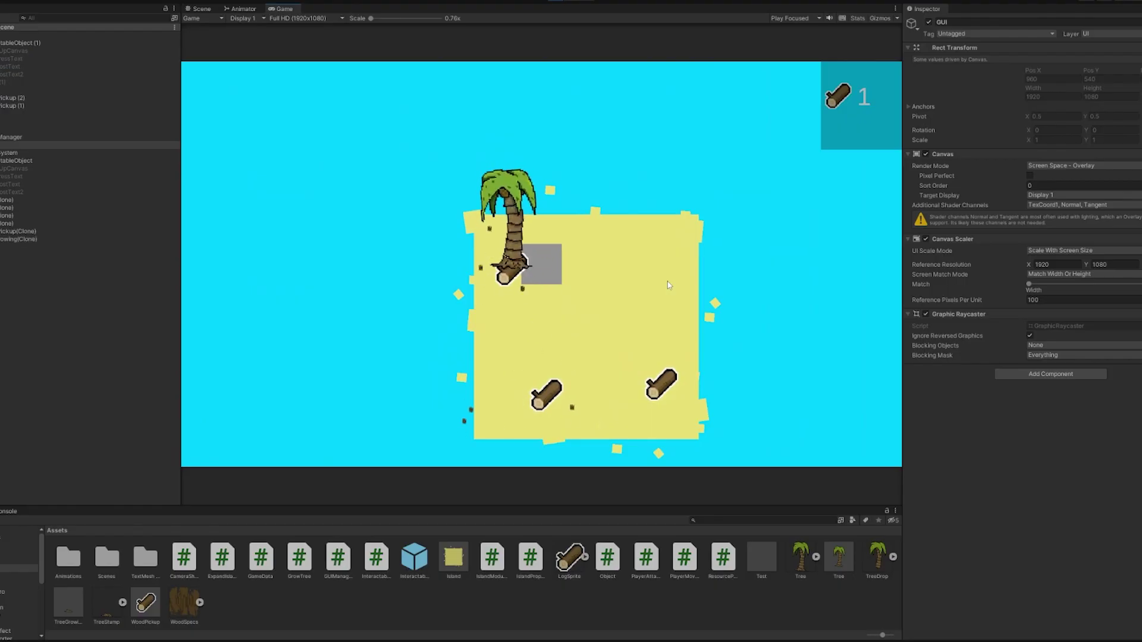
key("s")
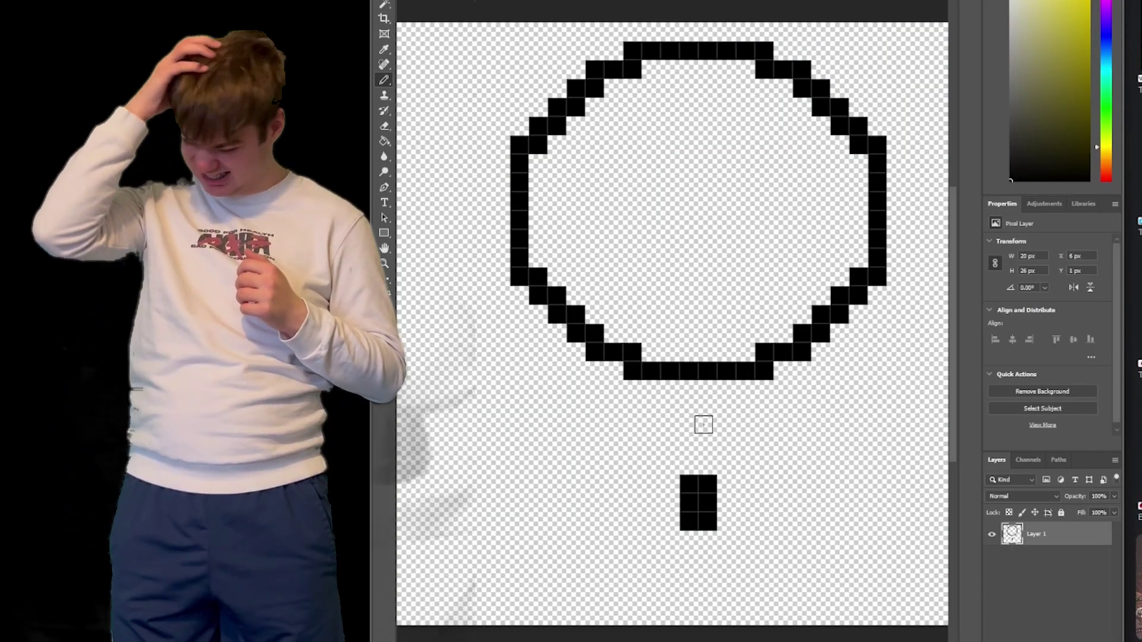
Step: Draw the speech bubble's tail down-left and erase stray pixels at the character's lower left
mouse_move(595, 359)
left_mouse_down()
mouse_move(538, 408)
mouse_move(541, 464)
mouse_move(527, 475)
mouse_move(535, 499)
mouse_move(592, 523)
mouse_move(556, 509)
mouse_move(612, 496)
mouse_move(625, 540)
left_mouse_up()
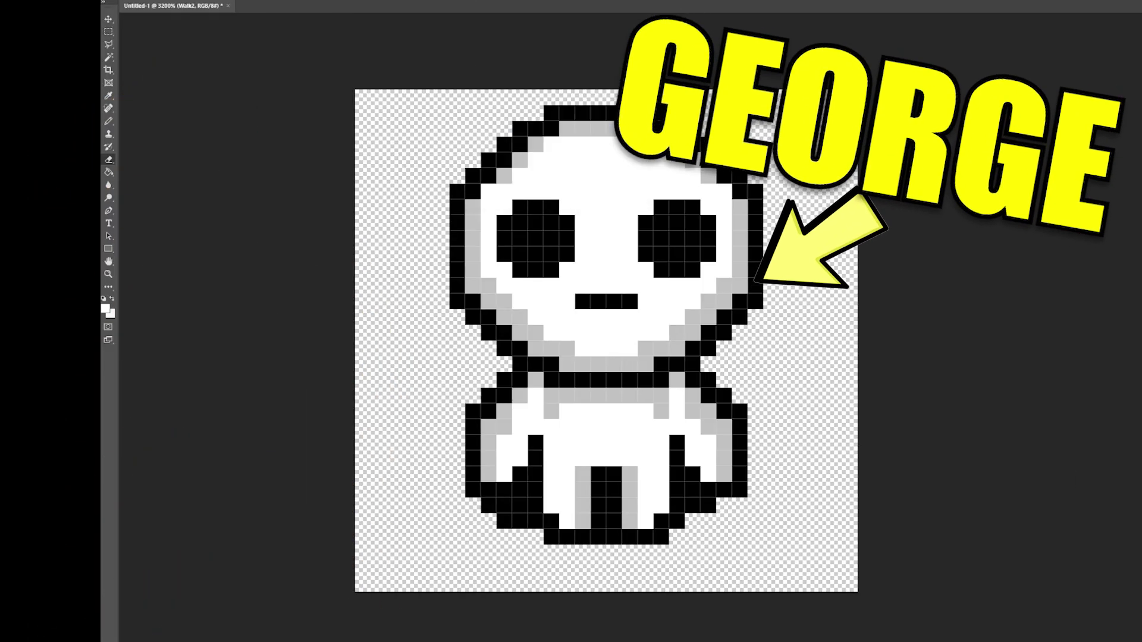
left_click_drag(488, 505, 520, 520)
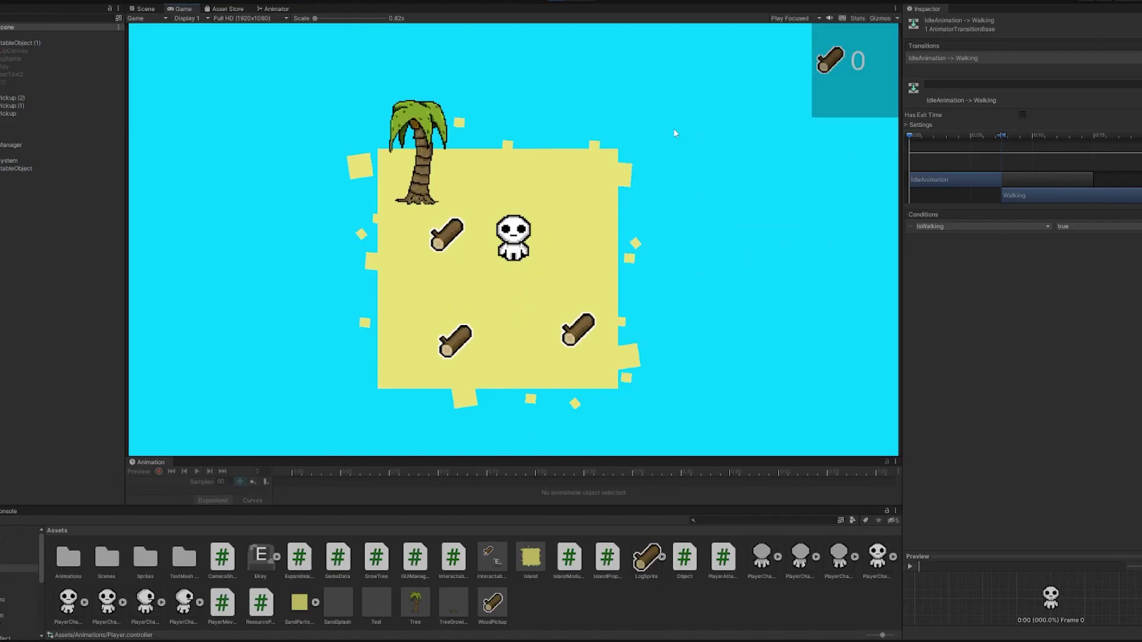
Step: Collect two logs and spend them to expand the island
key("a")
key("d")
key("s")
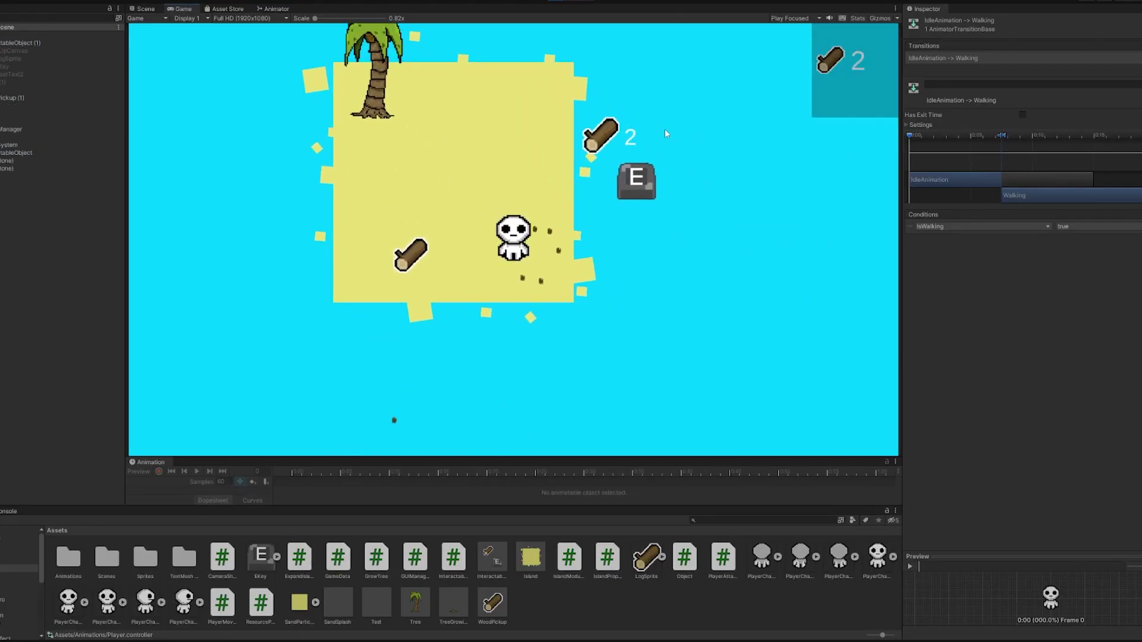
key("w")
key("e")
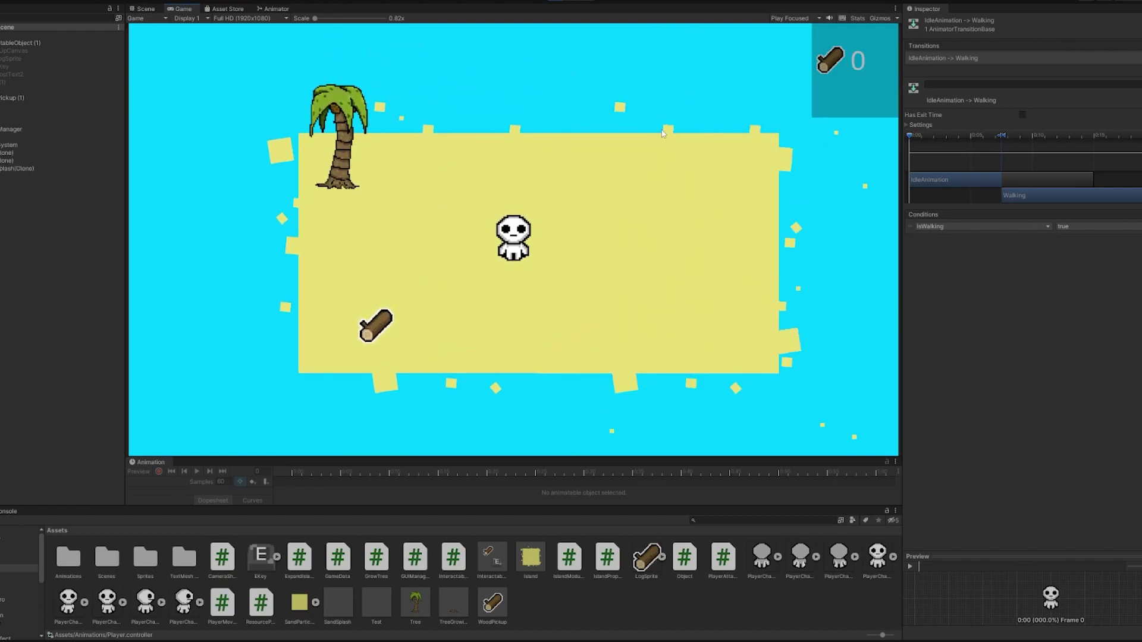
Step: Walk around collecting more logs across the island, then stop the game
key("s")
key("a")
key("a")
key("w")
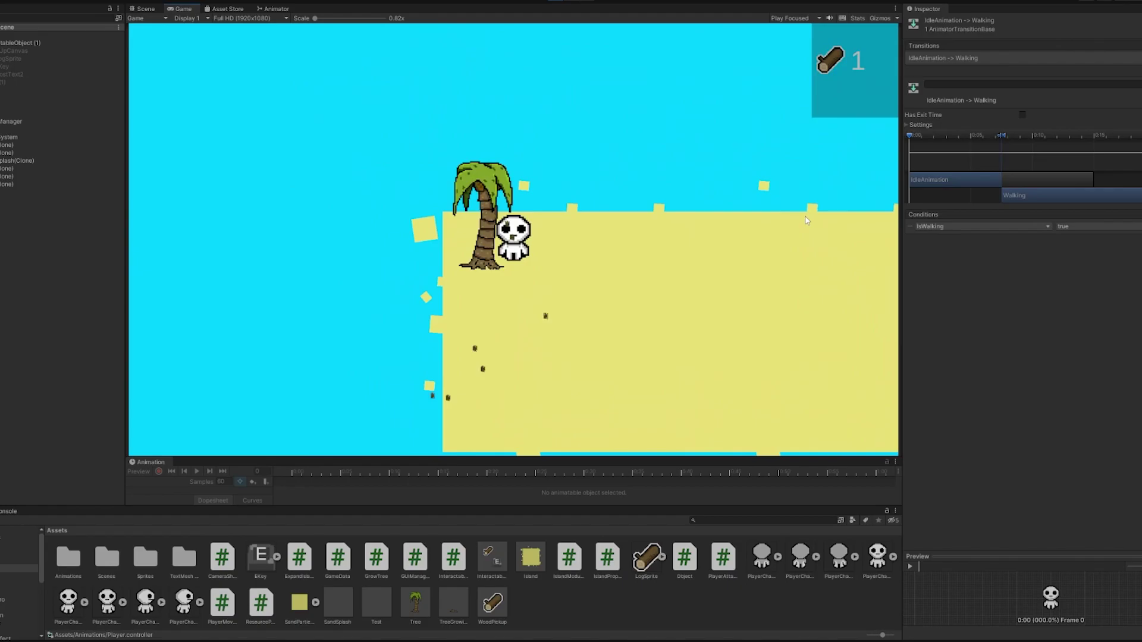
key("s")
key("a")
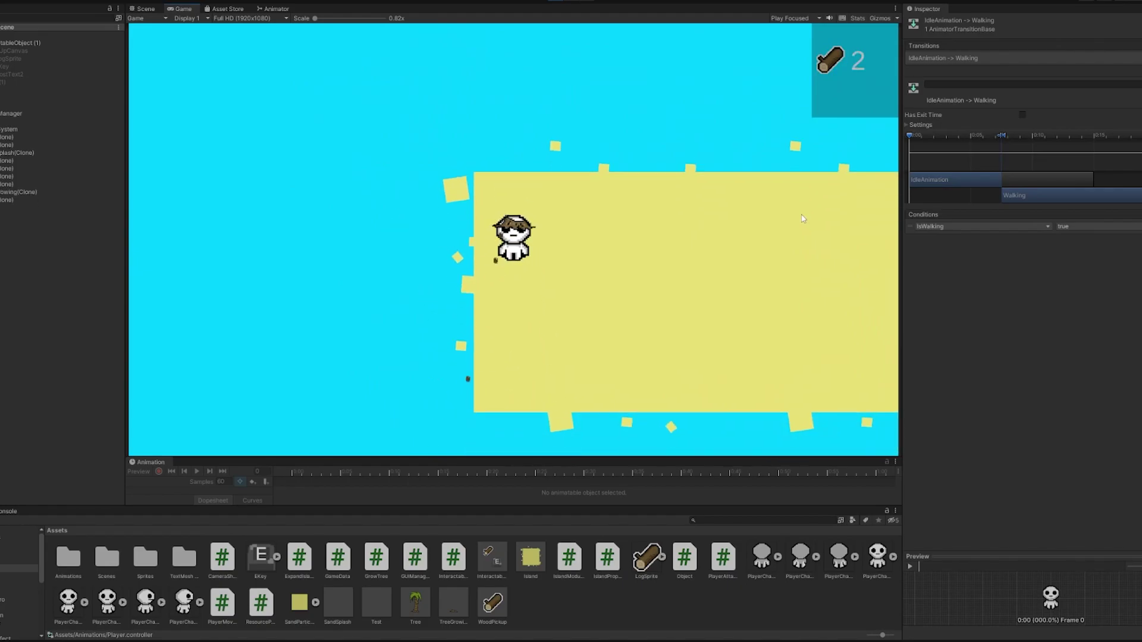
key("d")
key("d")
key("s")
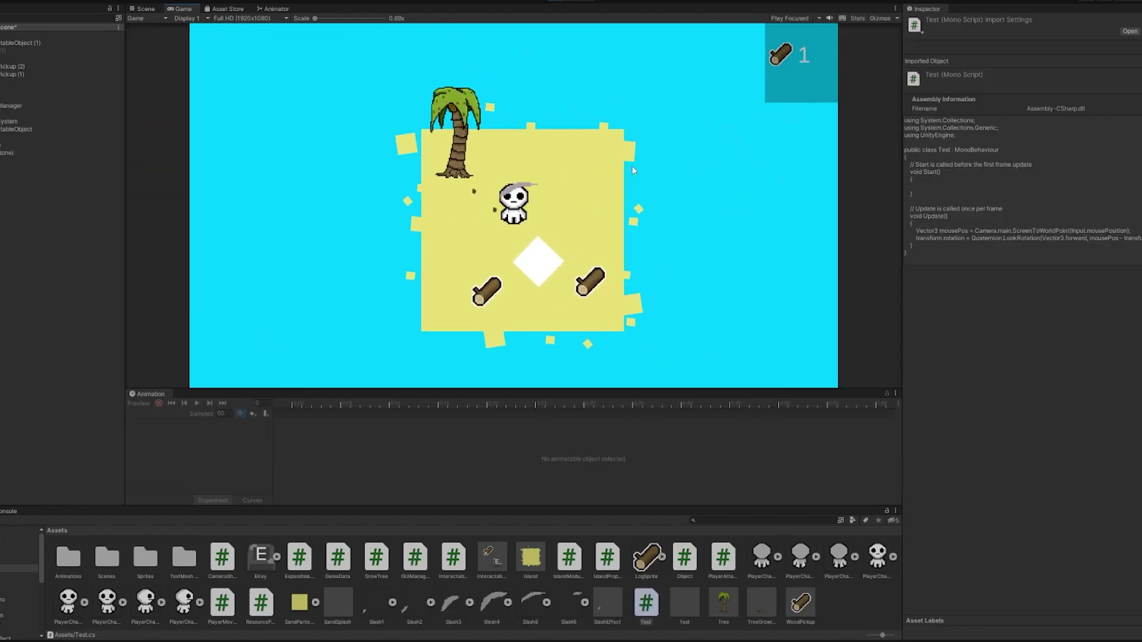
key("d")
key("w")
key("a")
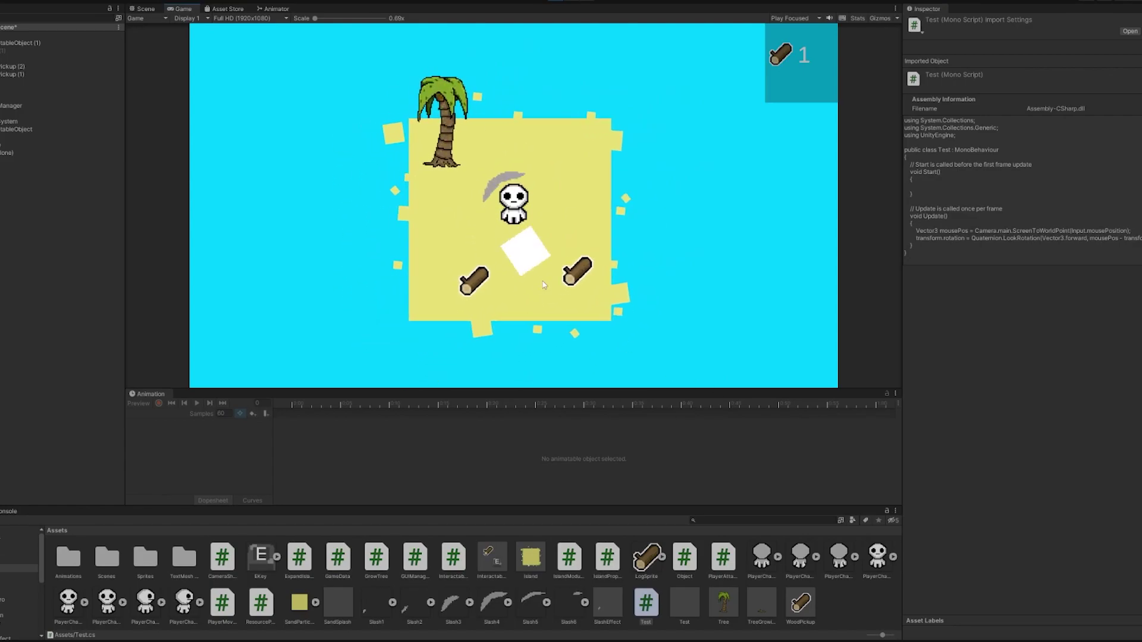
key("s")
left_click(545, 9)
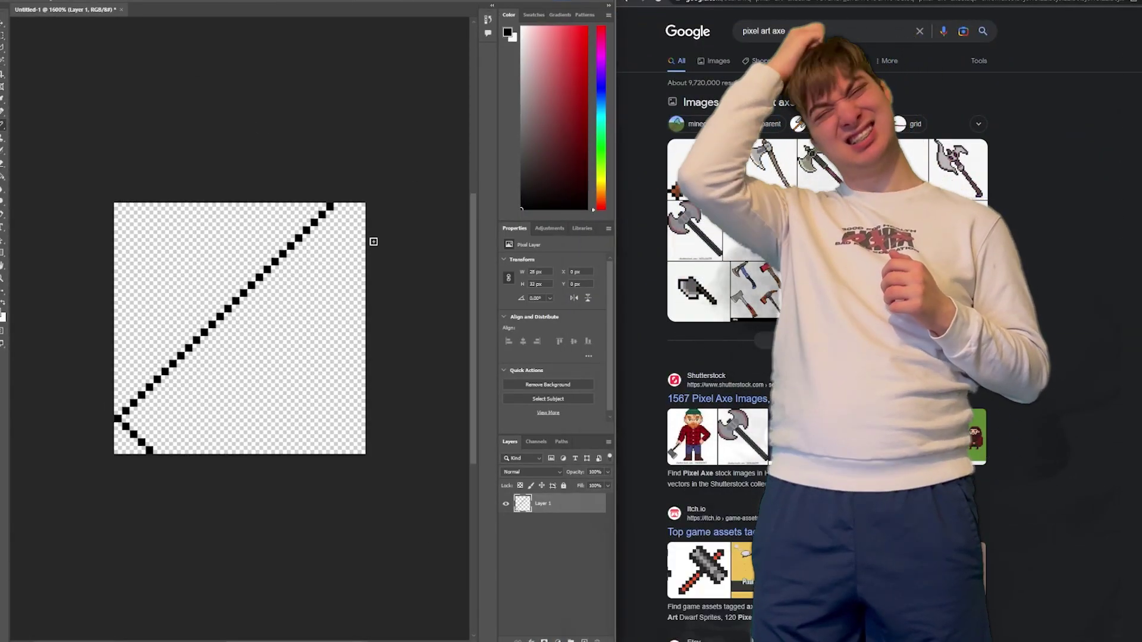
Step: Zoom the canvas to 3200% and draw a straight diagonal line for the axe handle
key("ctrl+plus")
left_click(281, 357, "shift")
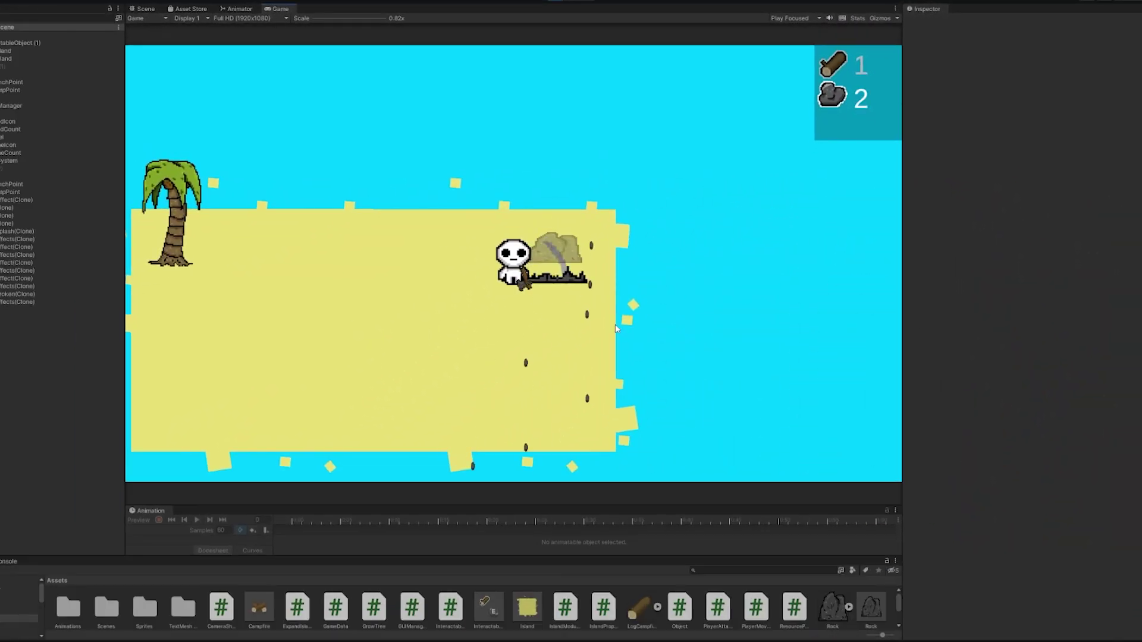
Step: Walk beside the rock and swing the axe, raising stone from 2 to 3, then open another image
key("w")
key("s")
key("a")
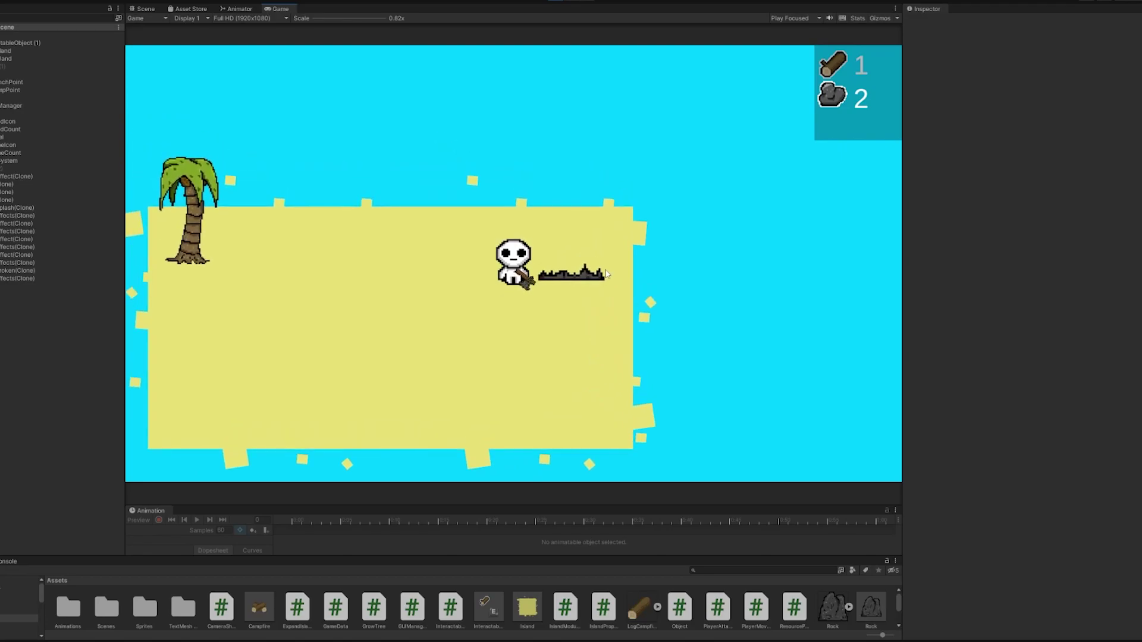
key("s")
left_click(591, 272)
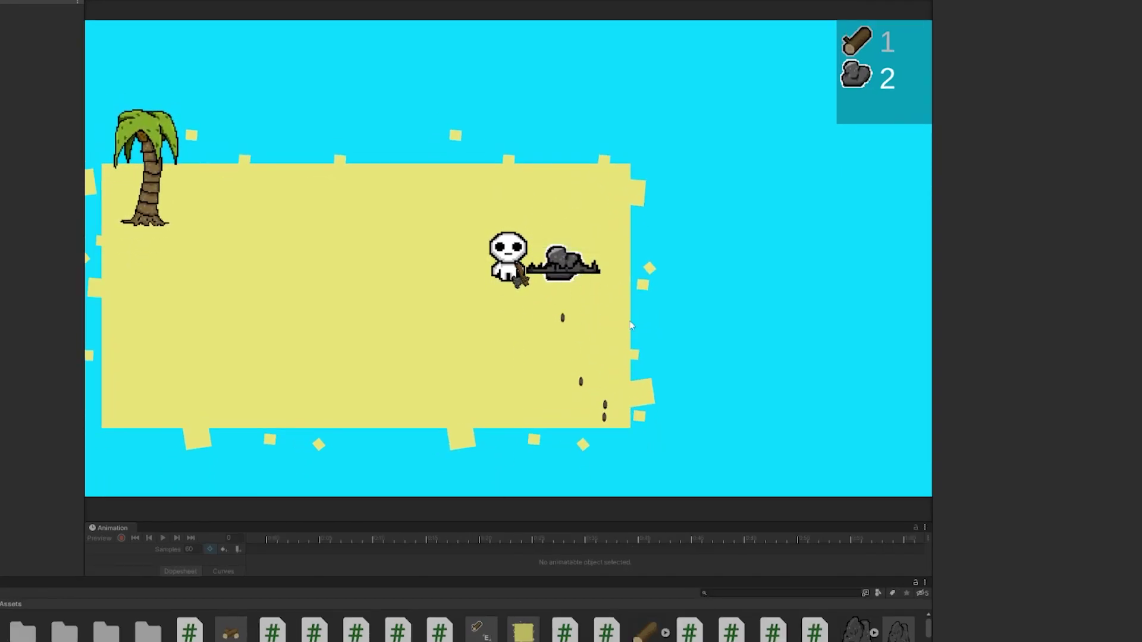
key("d")
key("a")
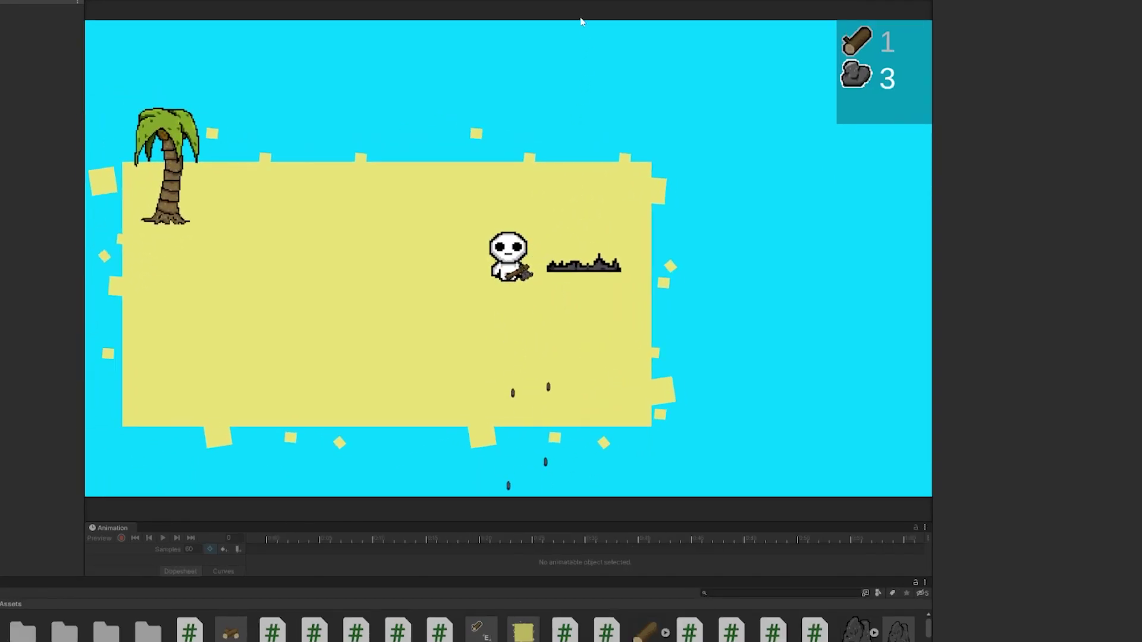
key("ctrl+o")
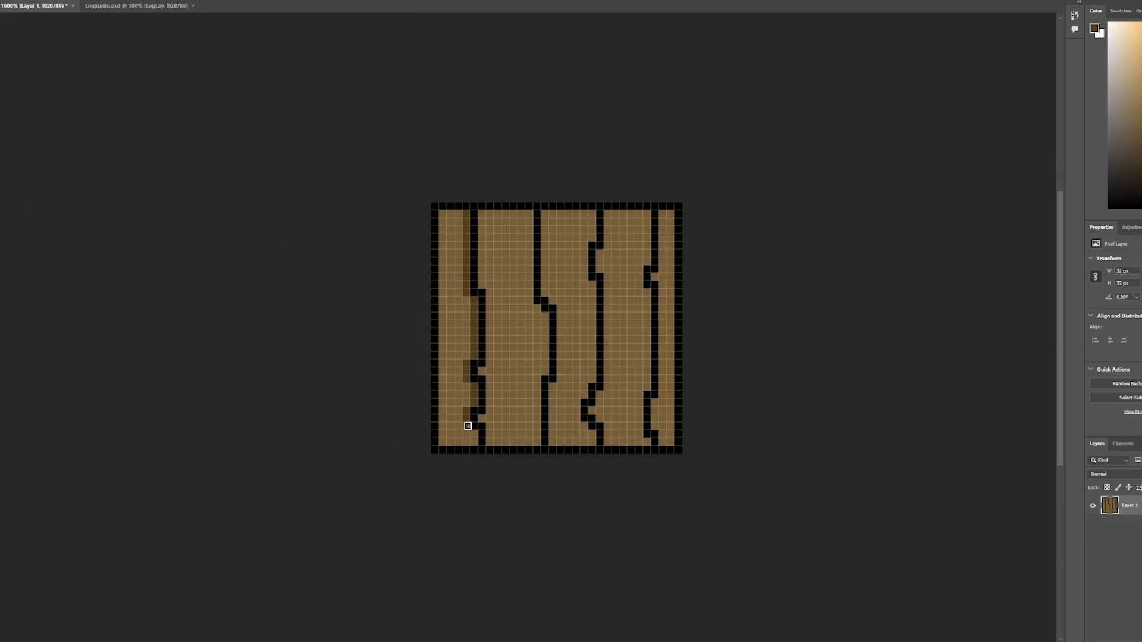
Step: Extend the boat outline at its top-right arm and erase pixels along its upper-right edge
key("ctrl+p")
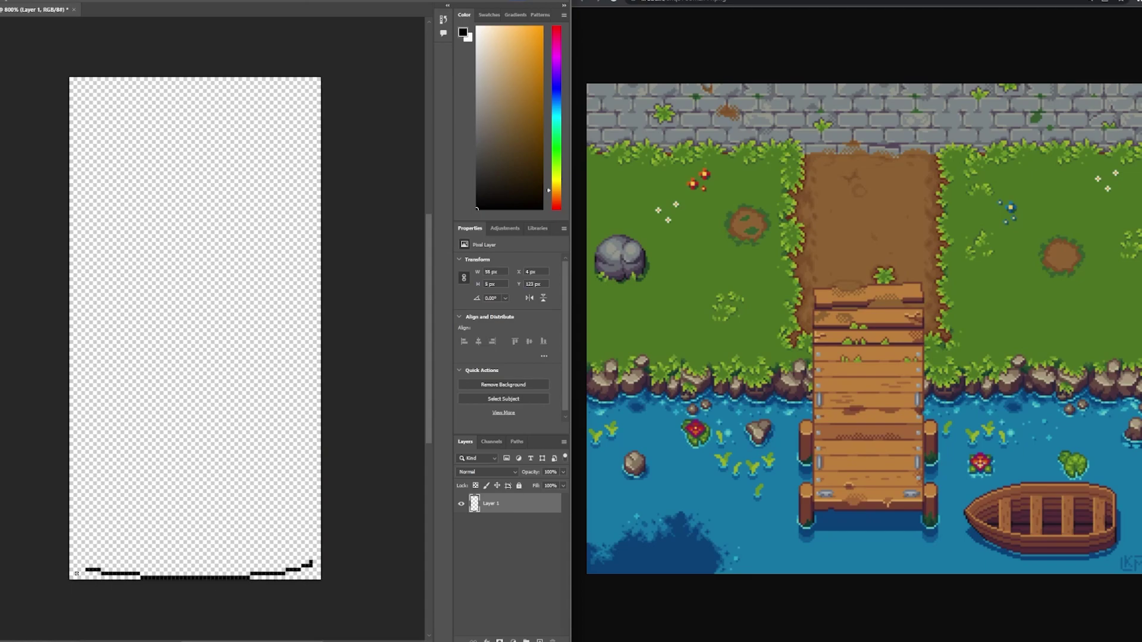
left_click_drag(257, 127, 228, 108)
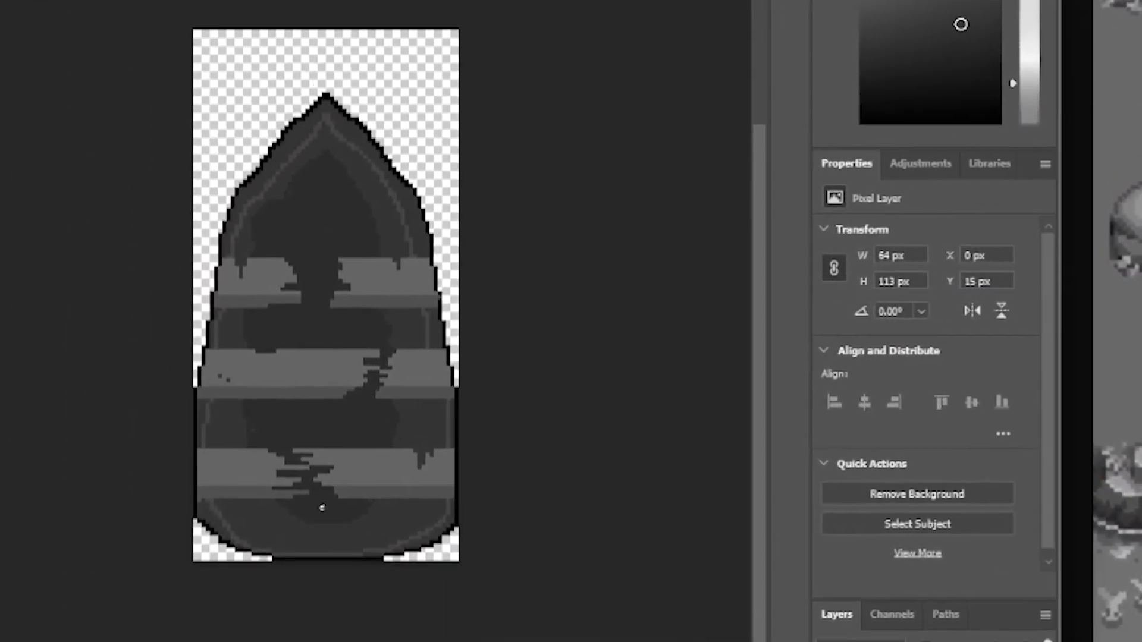
left_click_drag(336, 173, 325, 215)
Step: Open Image Size to rescale the sprite, then chop a palm and break rocks for stone
key("ctrl+alt+i")
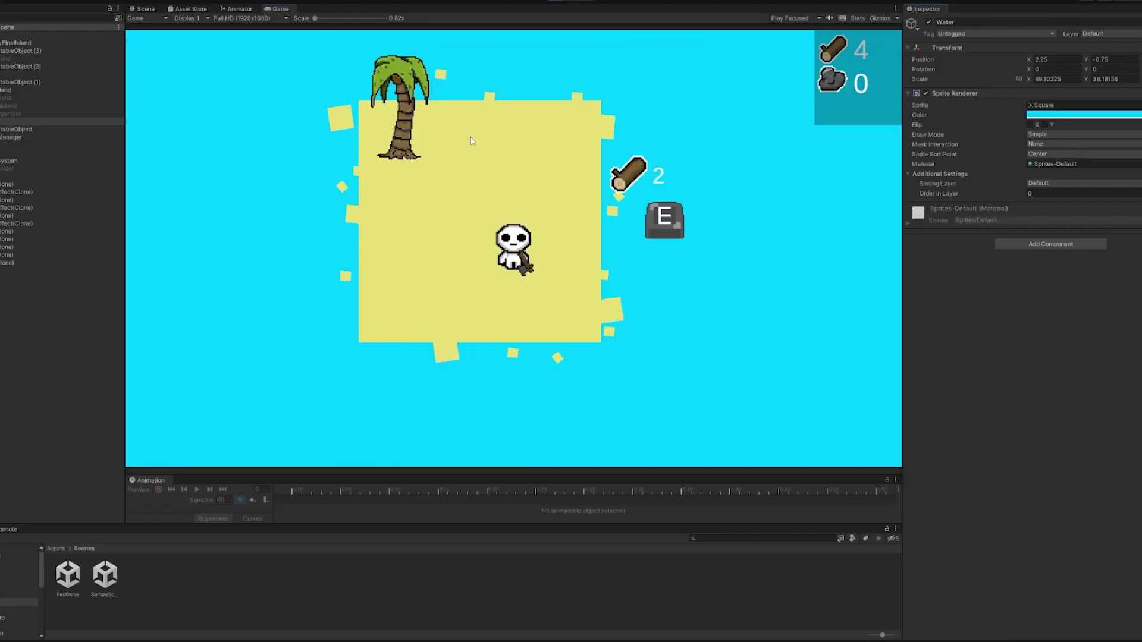
key("d")
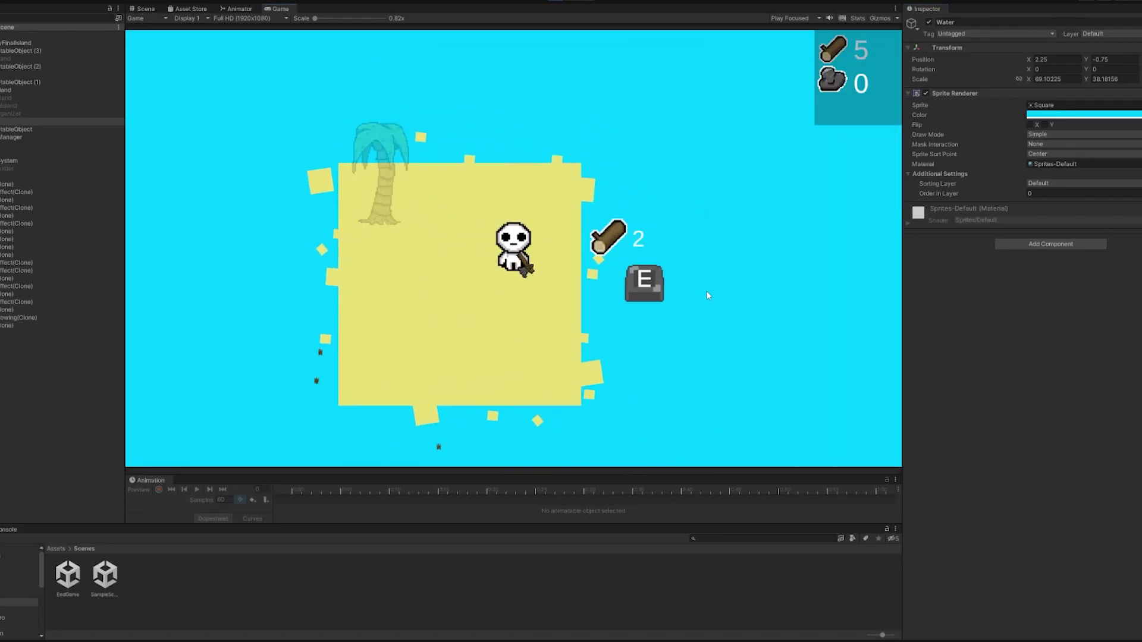
key("a")
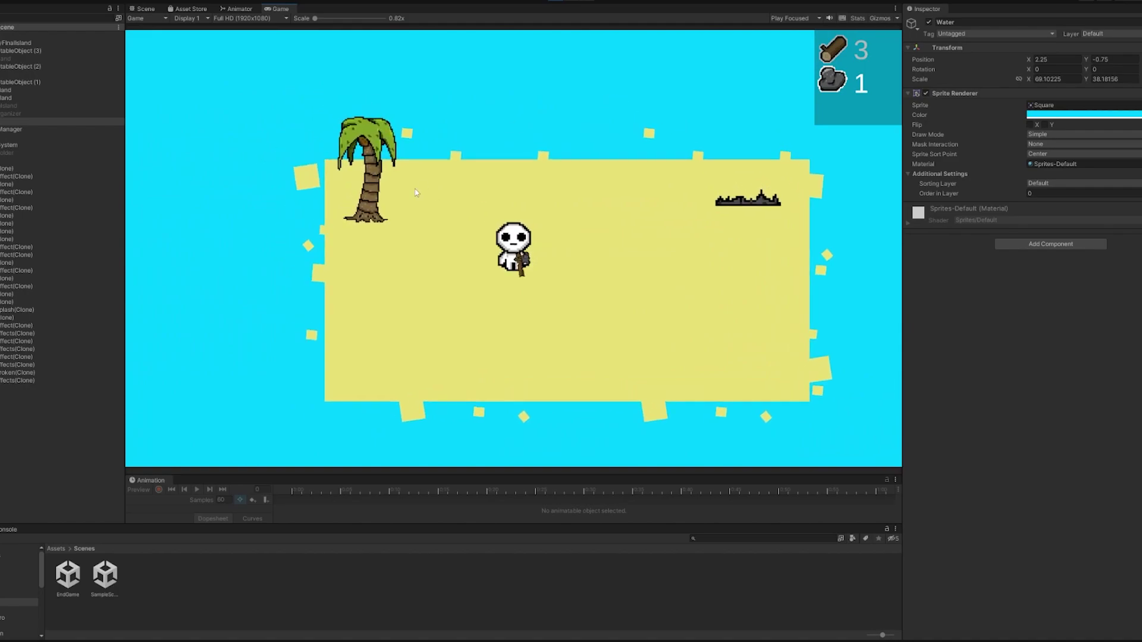
key("d")
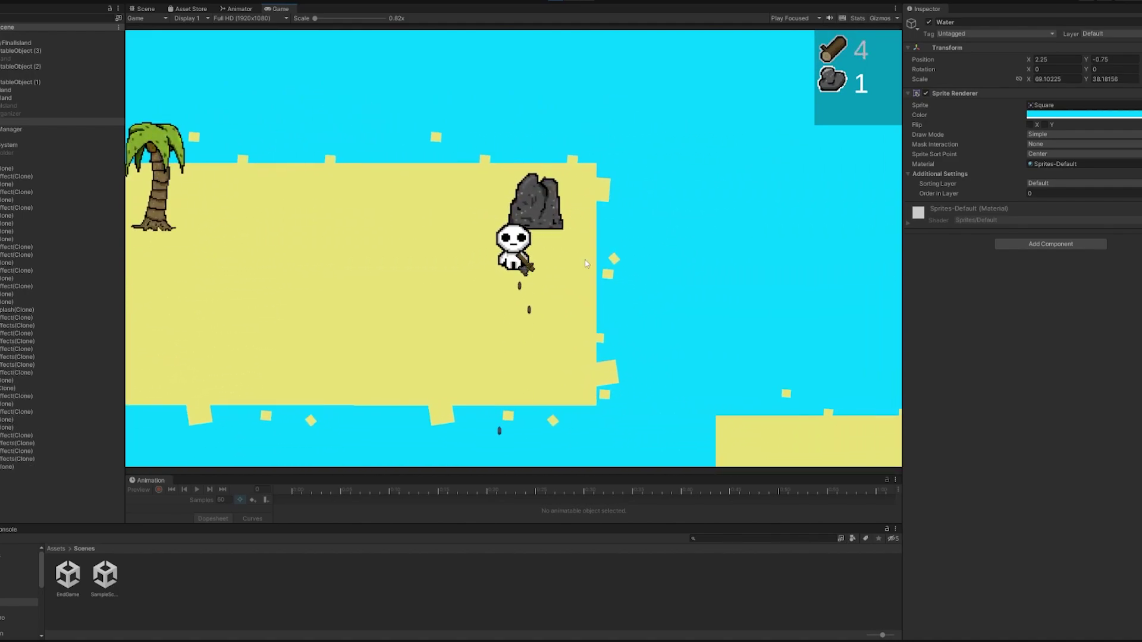
key("s")
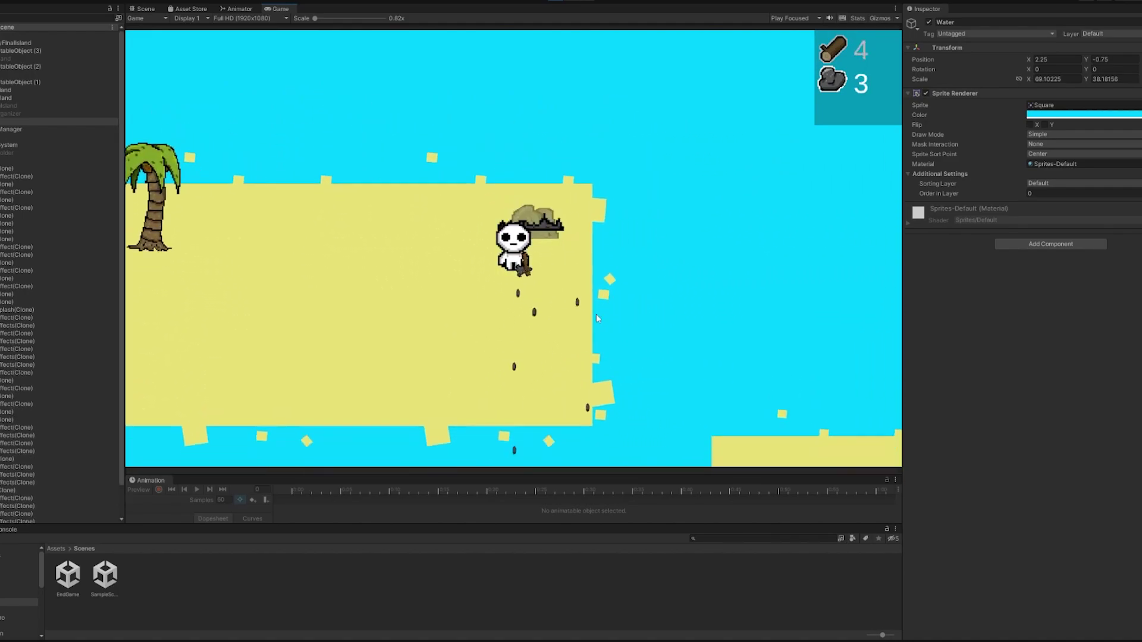
Step: Chop several palm trees for wood and walk to the water's edge between islands
key("s")
key("e")
key("w")
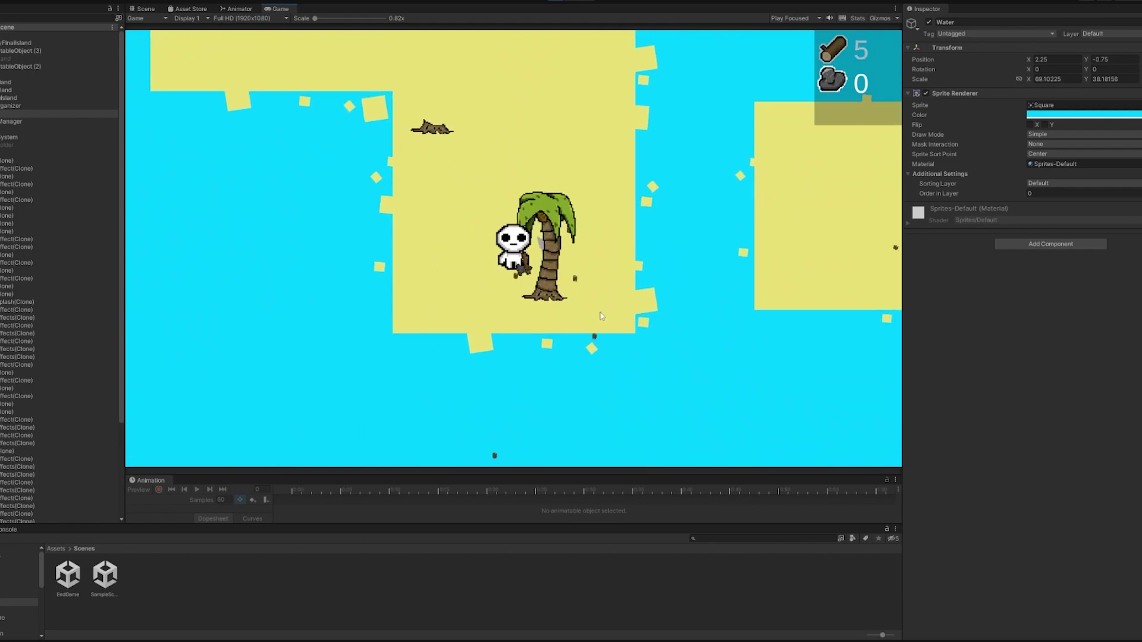
key("e")
key("w")
key("e")
key("s")
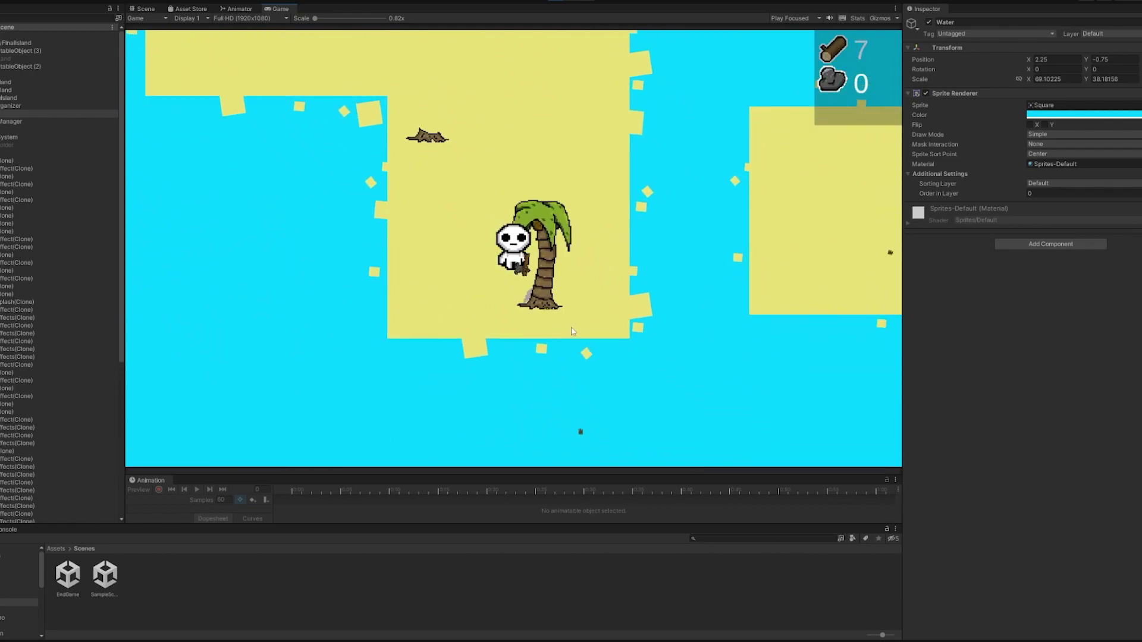
key("e")
Step: Build the wooden bridge across the water and walk over it and back
key("d")
key("e")
key("d")
key("a")
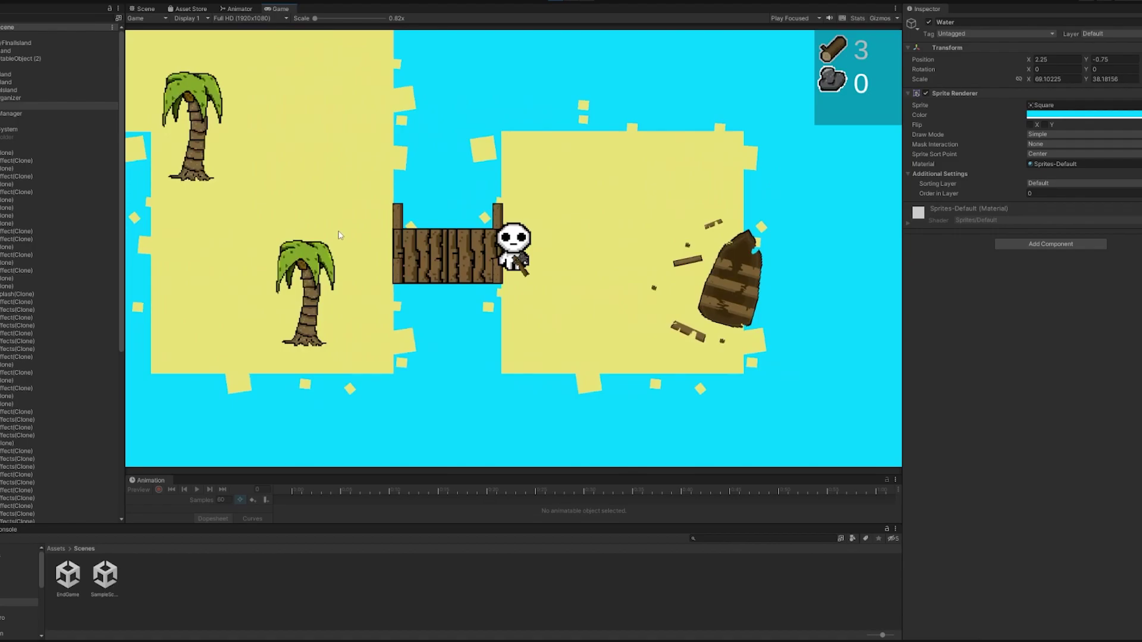
Step: Chop two more palms for wood, then walk onto the bridge toward the broken boat
key("s")
key("e")
key("w")
key("e")
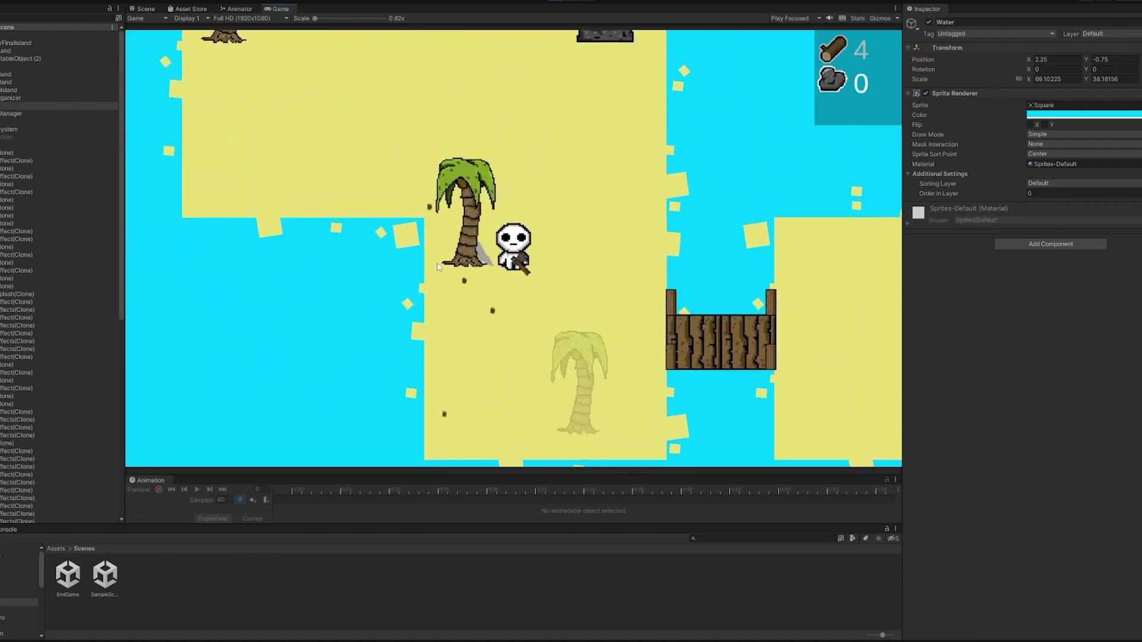
key("s")
key("d")
key("d")
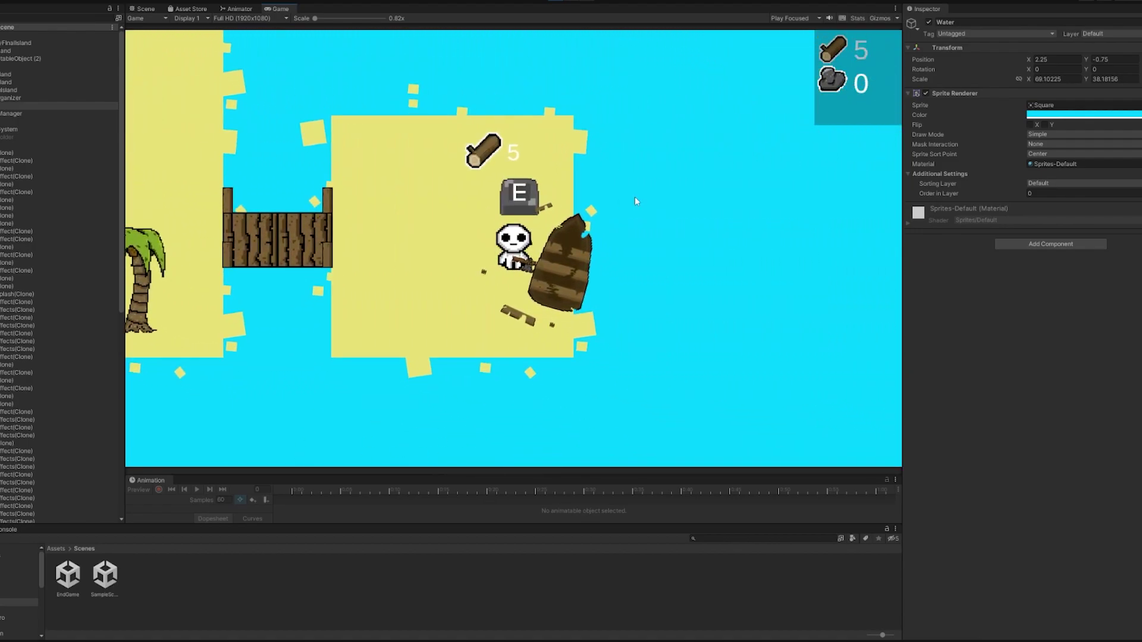